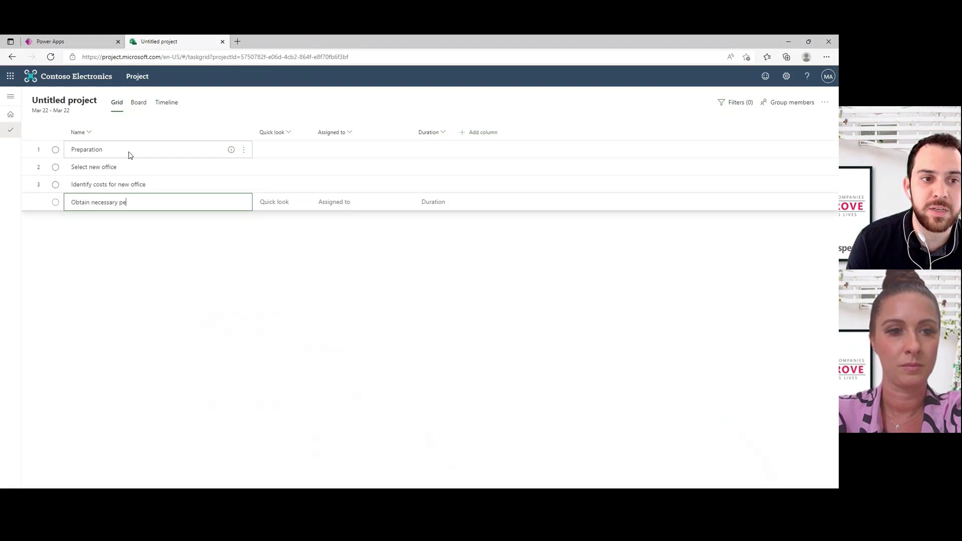
Finish adding the "Obtain necessary permits" task and make it, "Select new office" and "Identify costs for new office" subtasks of Preparation
key("Return")
left_click(170, 167)
left_click(187, 203, "shift")
right_click(182, 174)
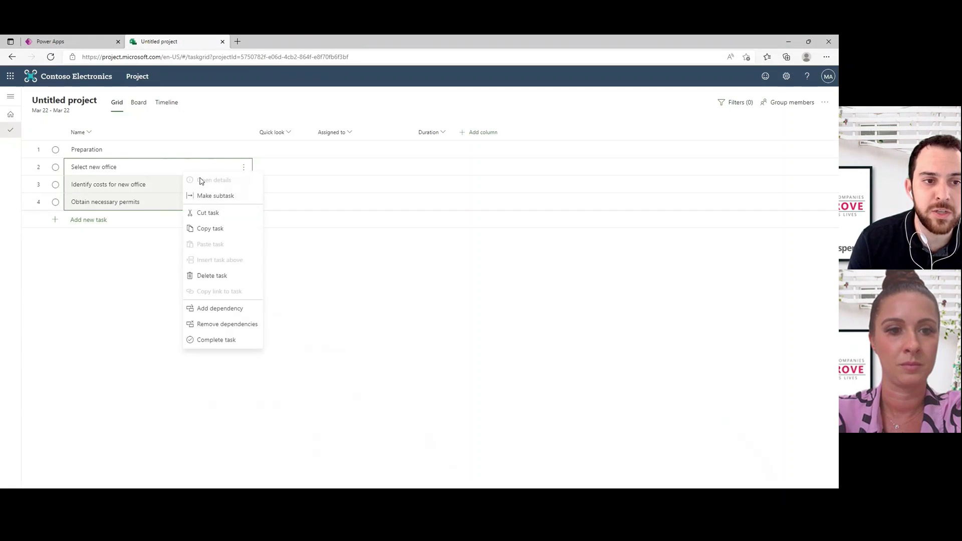
left_click(225, 196)
Add a new task named "Design office space" below "Obtain necessary permits"
left_click(141, 221)
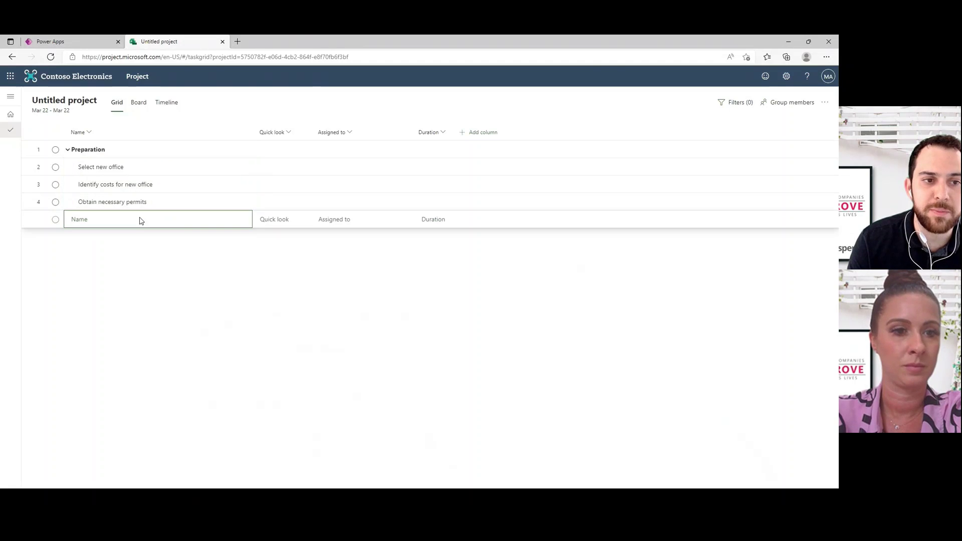
type("Desi")
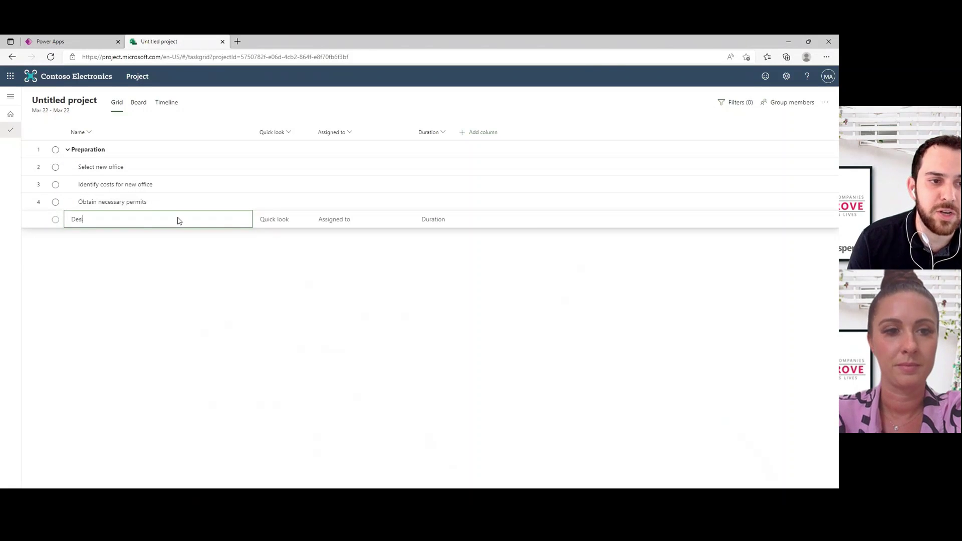
type("gn office space")
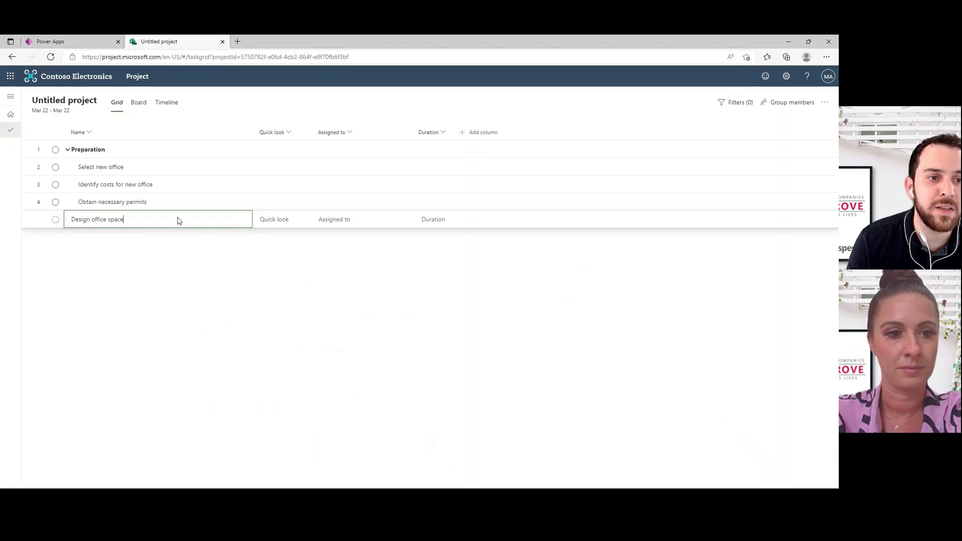
key("Return")
Add the tasks "Execution" and "Order new office items", and promote Execution one level to make it a summary task
type("E")
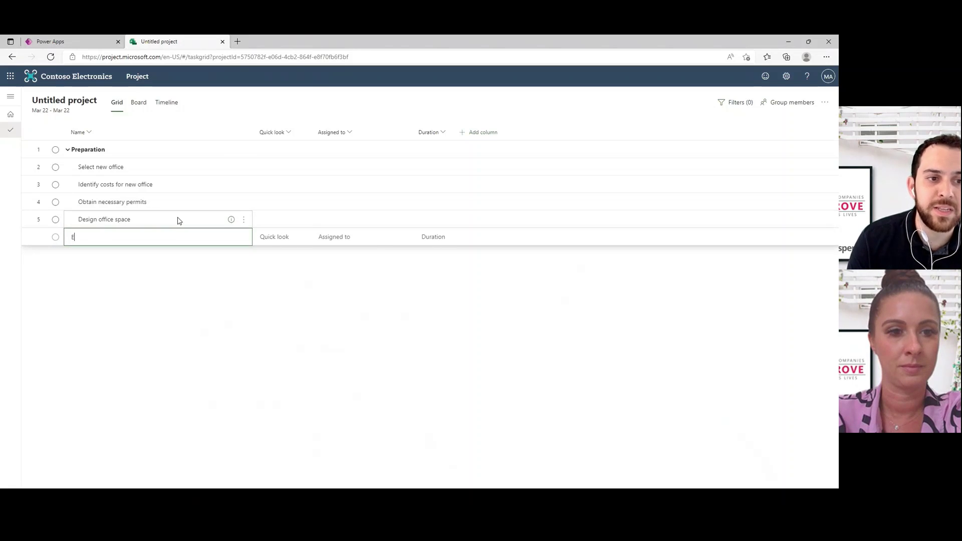
type("xecution")
key("Return")
type("Order new office")
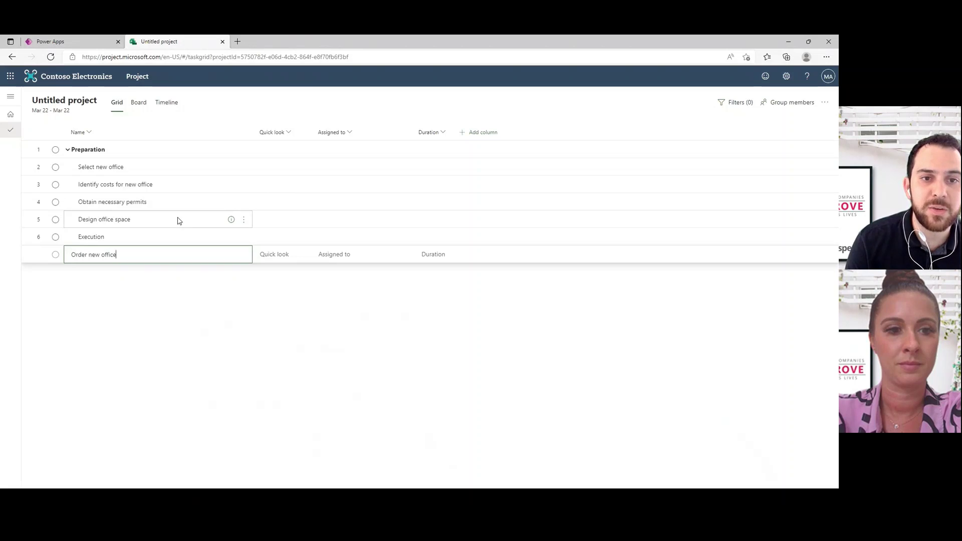
type(" items")
key("Return")
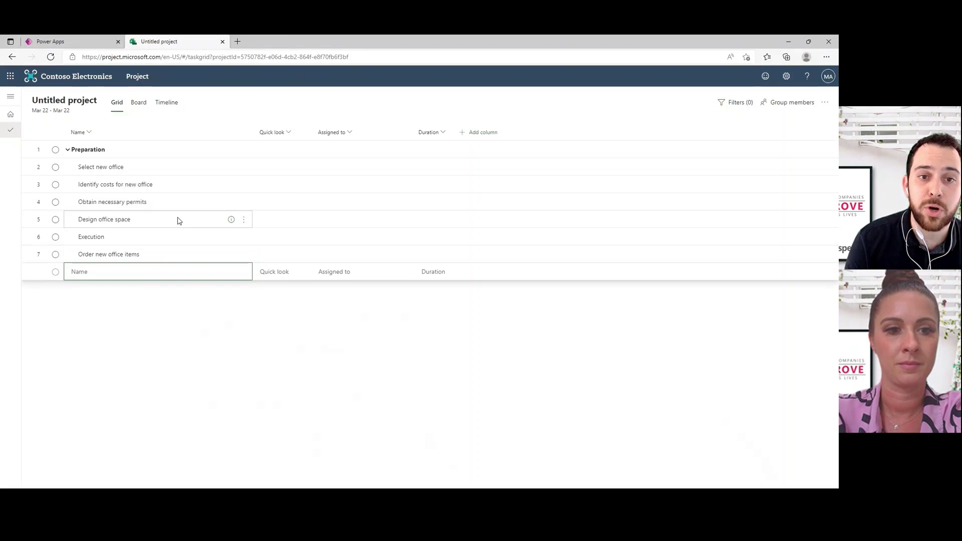
right_click(134, 240)
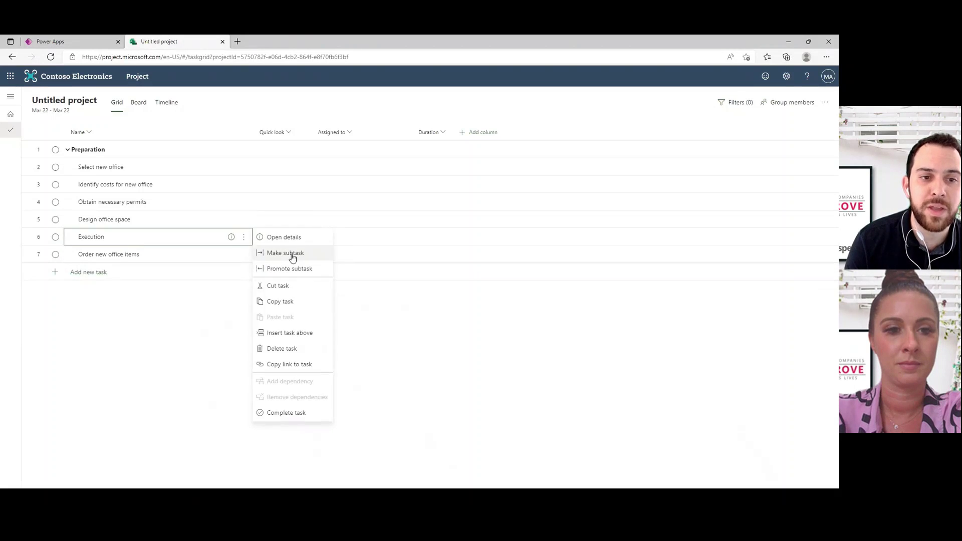
left_click(303, 271)
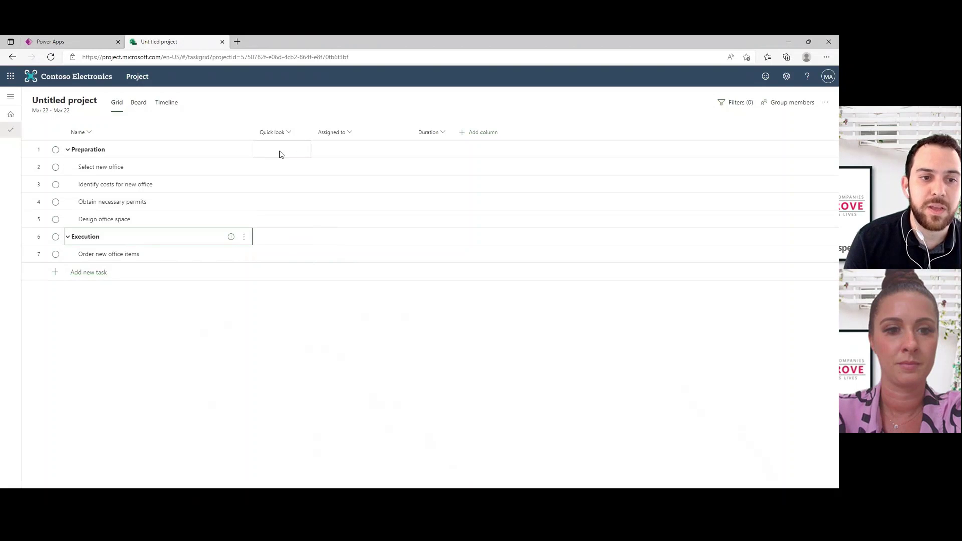
Add the % complete, Depends on, Start and Finish columns to the task grid
left_click(476, 133)
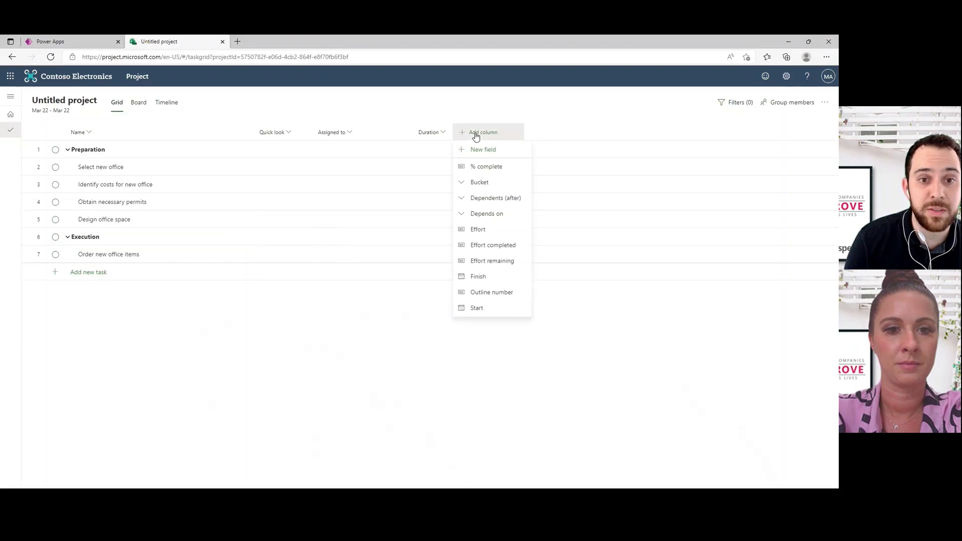
left_click(495, 166)
left_click(559, 134)
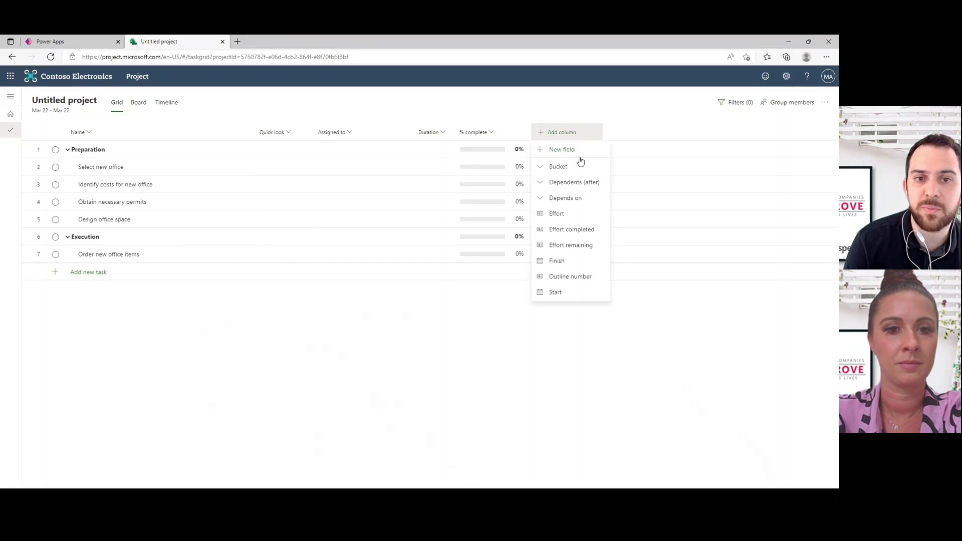
left_click(569, 200)
left_click(650, 137)
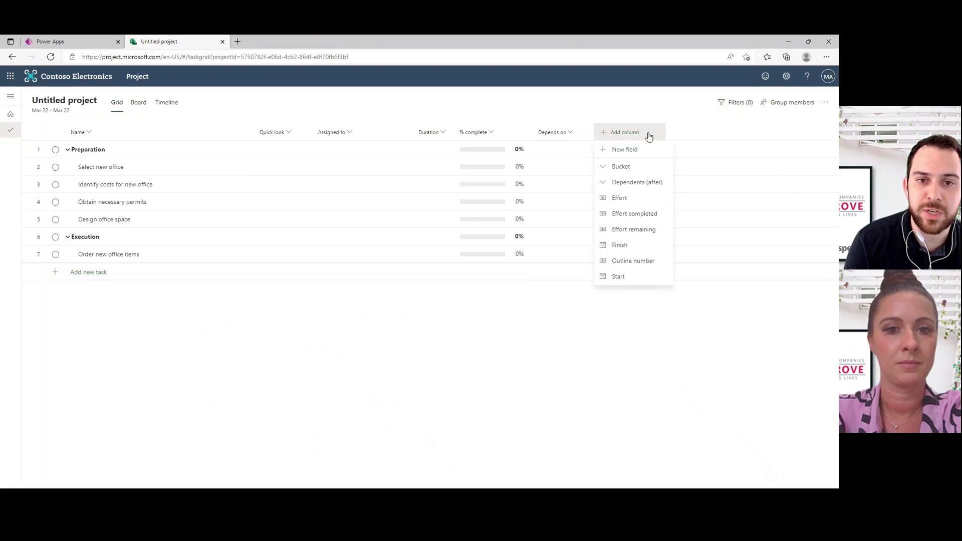
left_click(622, 278)
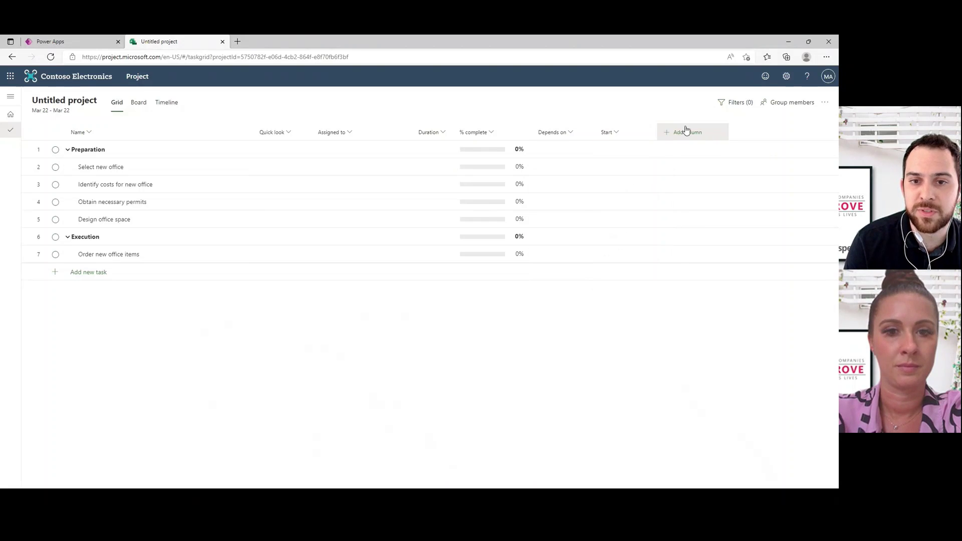
left_click(687, 132)
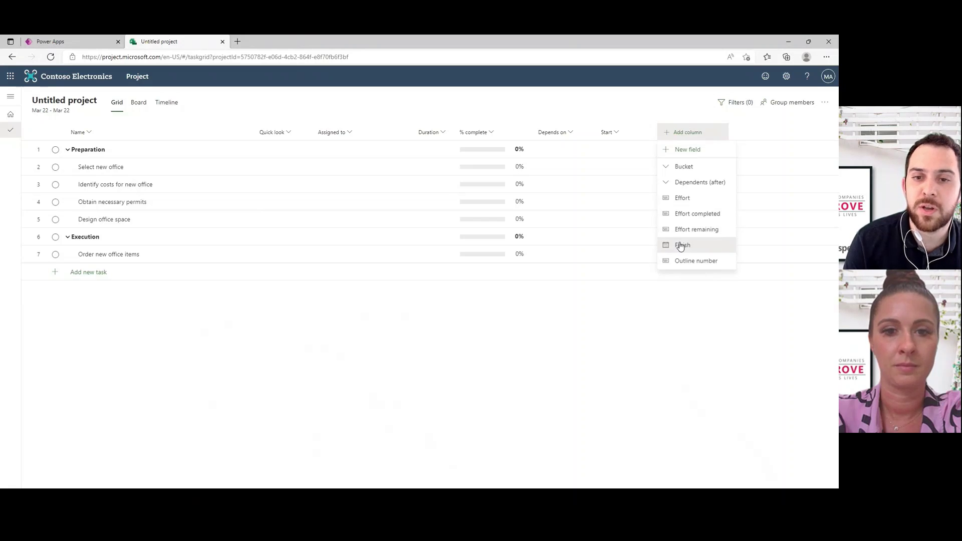
left_click(682, 245)
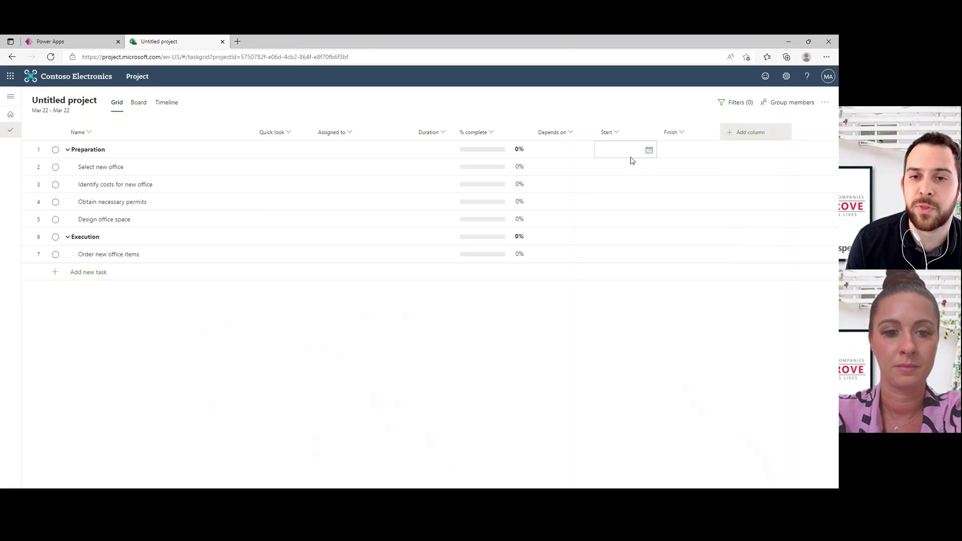
Rename the untitled project as "Office Move Plan" in its project details
left_click(64, 101)
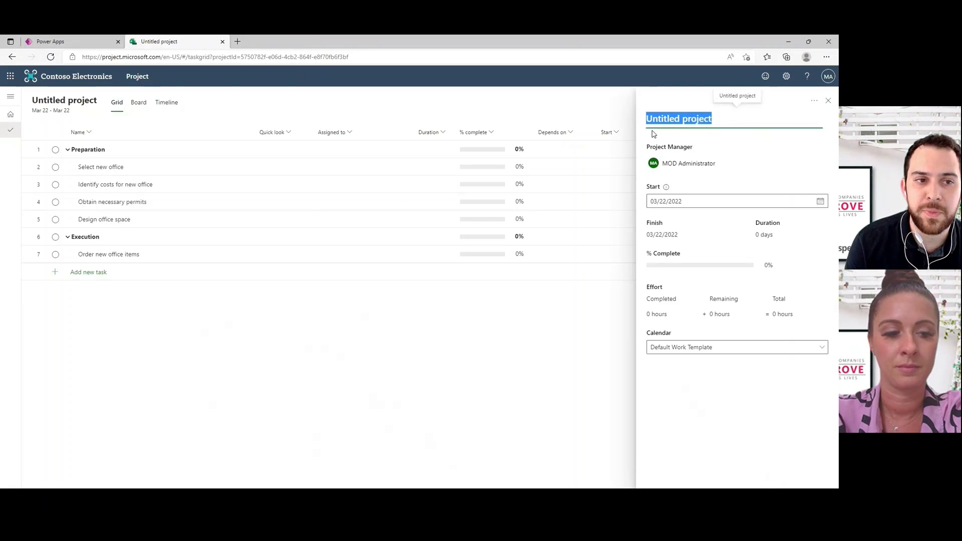
type("Office Move Plan")
key("Return")
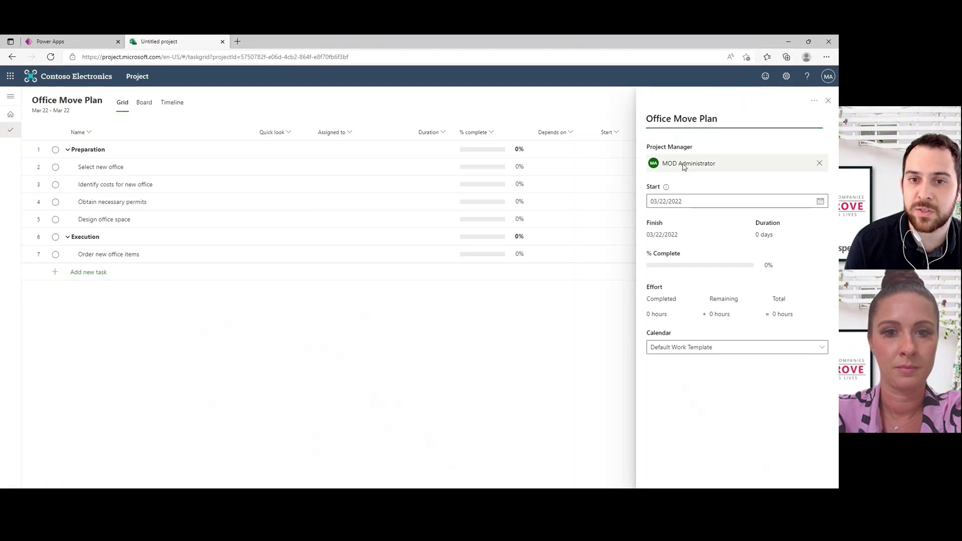
Replace the administrator assigned as project manager with the user who has the Project Manager role
left_click(820, 164)
type("l")
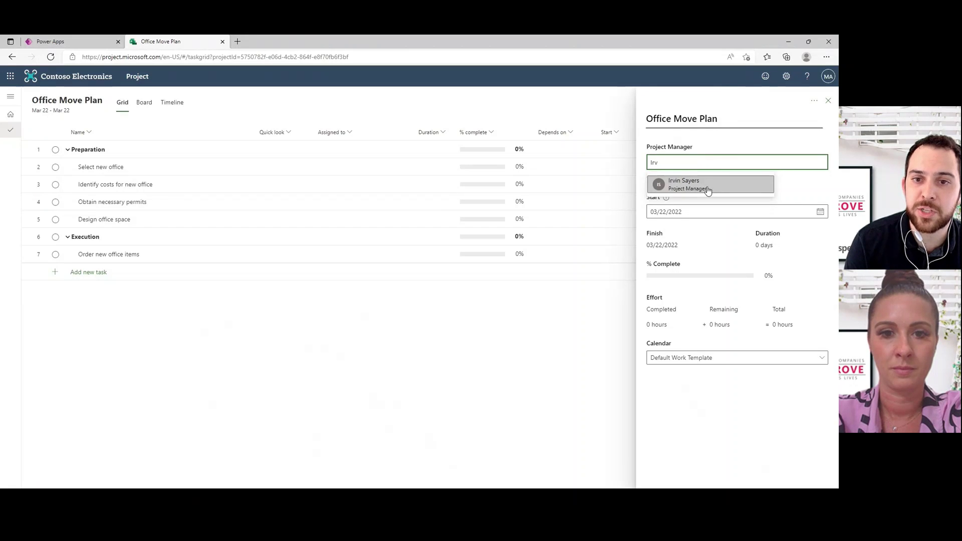
left_click(709, 189)
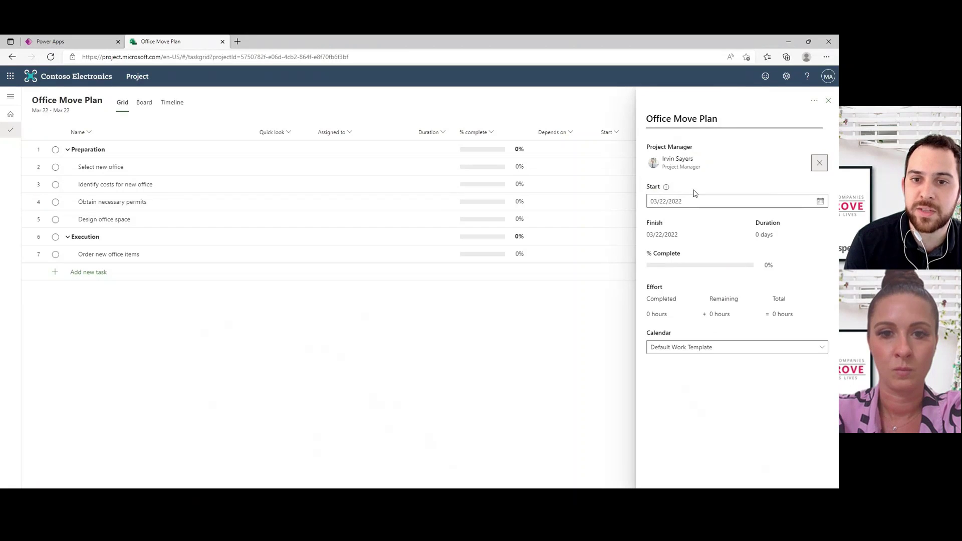
Set the project start date to 03/14/2022, keep the Default Work Template calendar, and close the project details
left_click(821, 201)
left_click(671, 277)
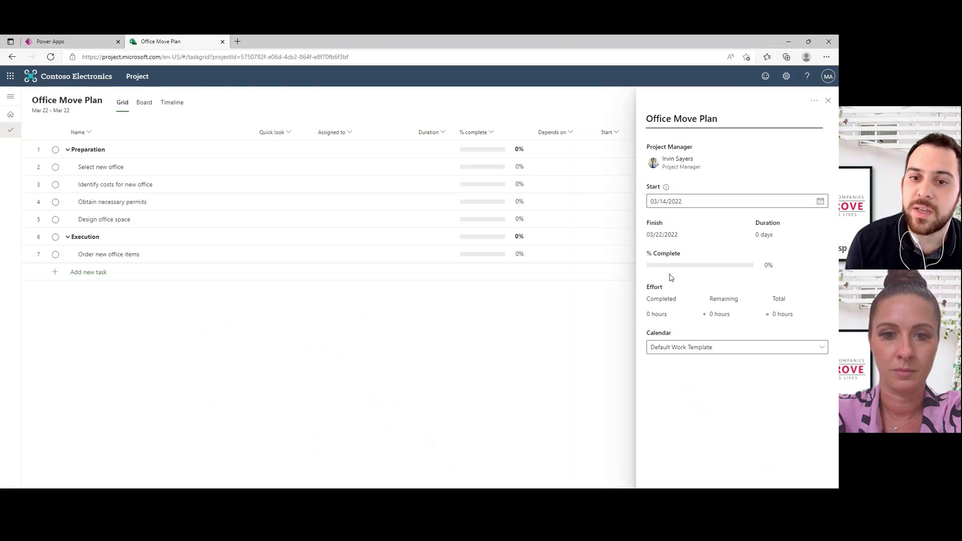
left_click(717, 350)
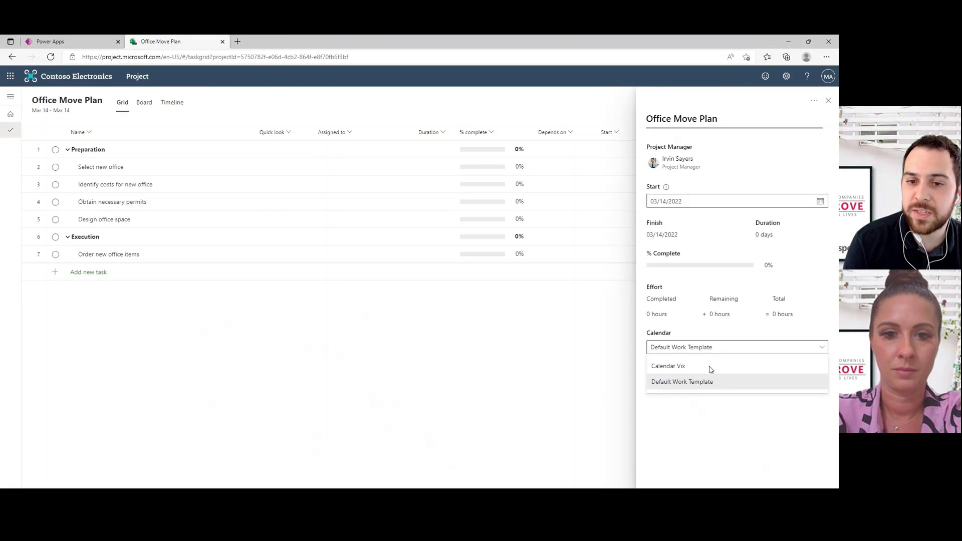
left_click(709, 385)
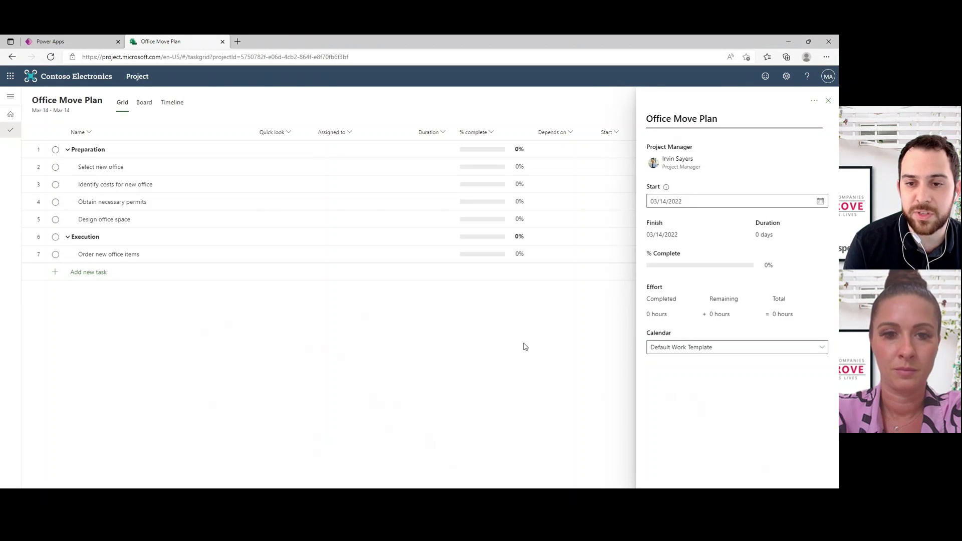
left_click(828, 100)
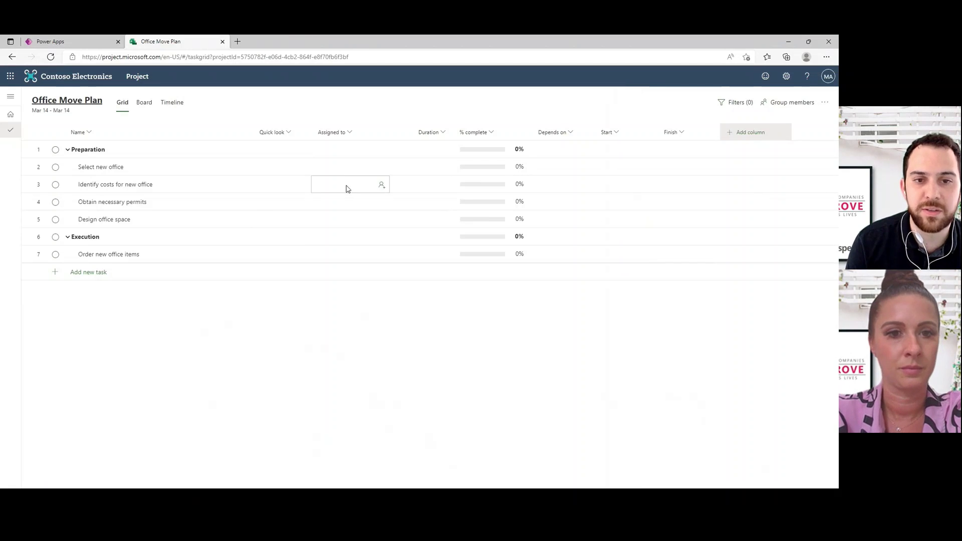
Assign "Select new office" to a team member, creating the private group "Office Move Plan" for the project
left_click(362, 165)
type("alex")
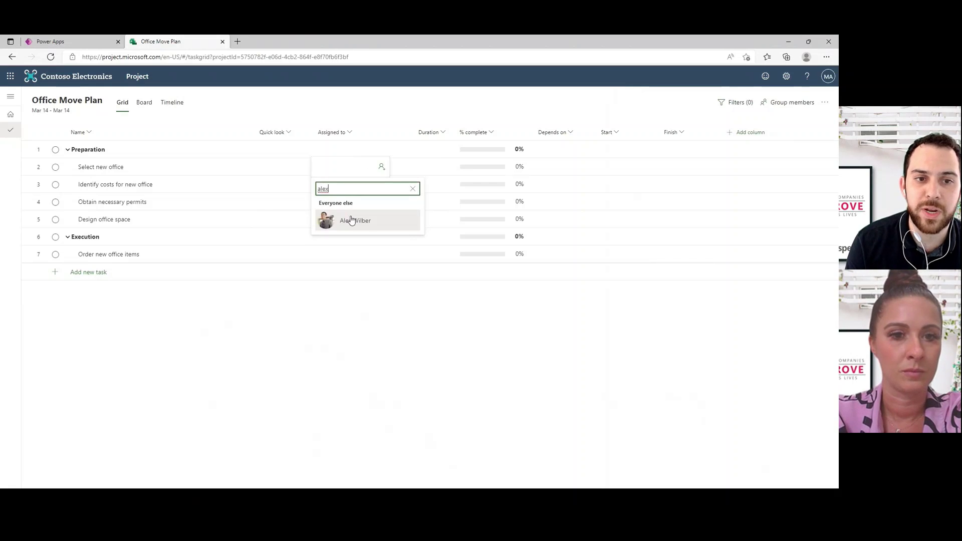
left_click(348, 219)
left_click(460, 313)
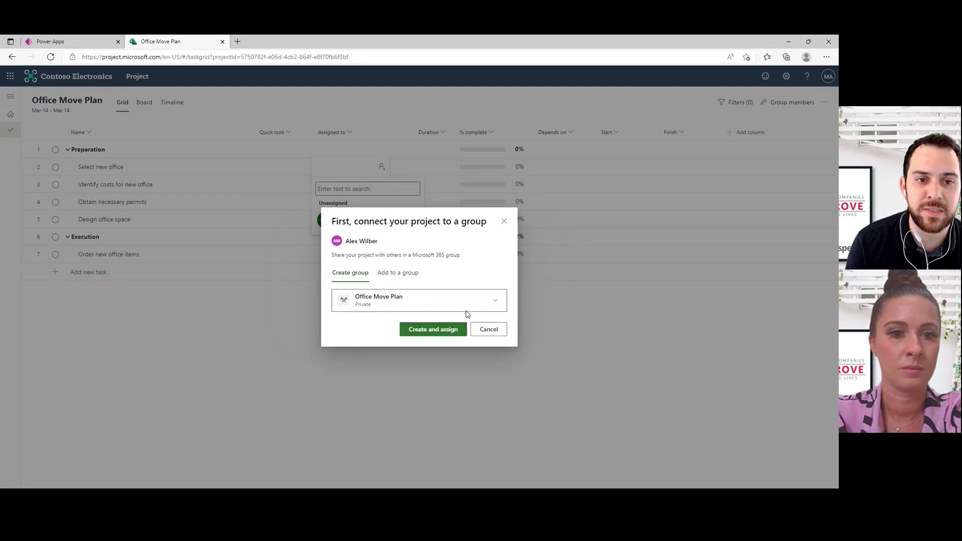
left_click(446, 331)
left_click(412, 221)
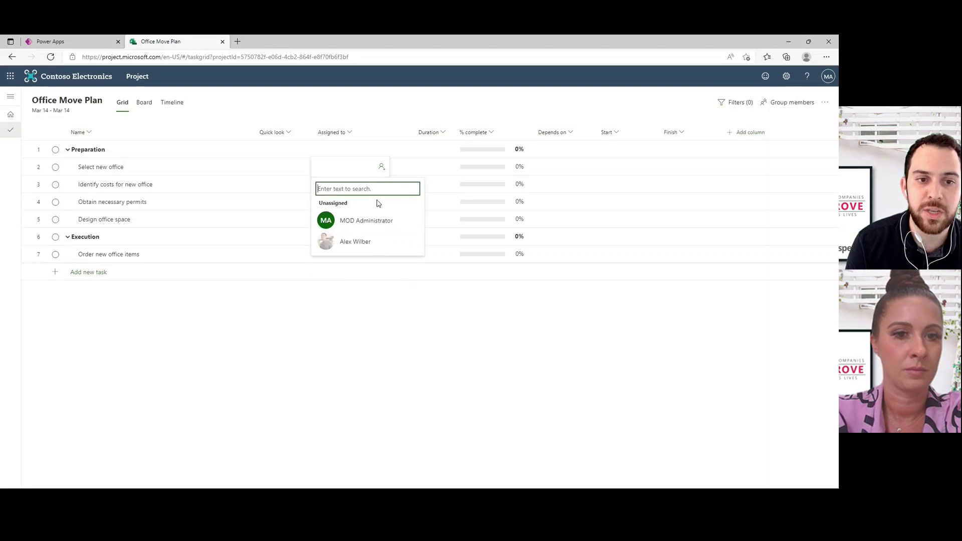
left_click(363, 250)
Assign "Identify costs for new office" to the same team member as "Select new office"
left_click(352, 190)
type("alex")
left_click(351, 242)
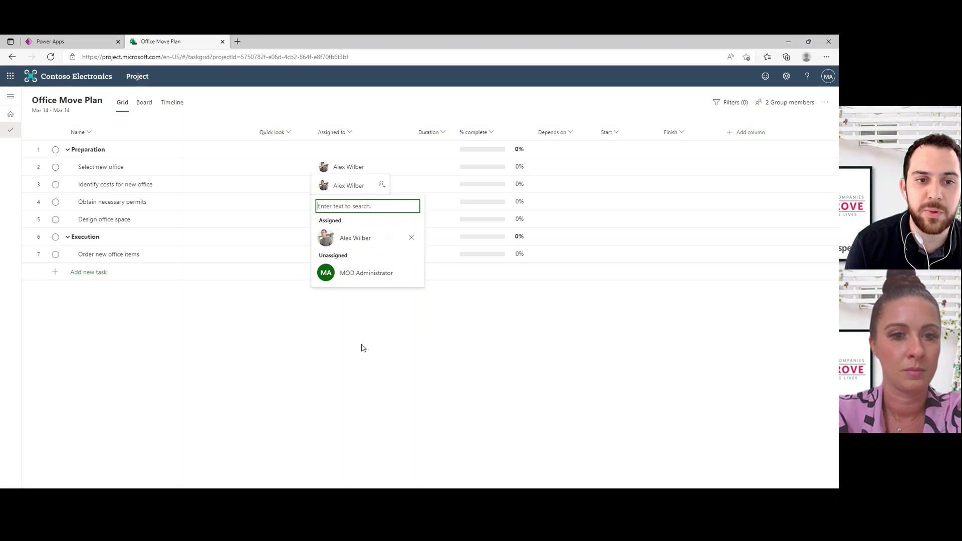
Assign "Obtain necessary permits" to a new team member added to the group and also to the assignee of the two tasks above
left_click(351, 203)
type("allan")
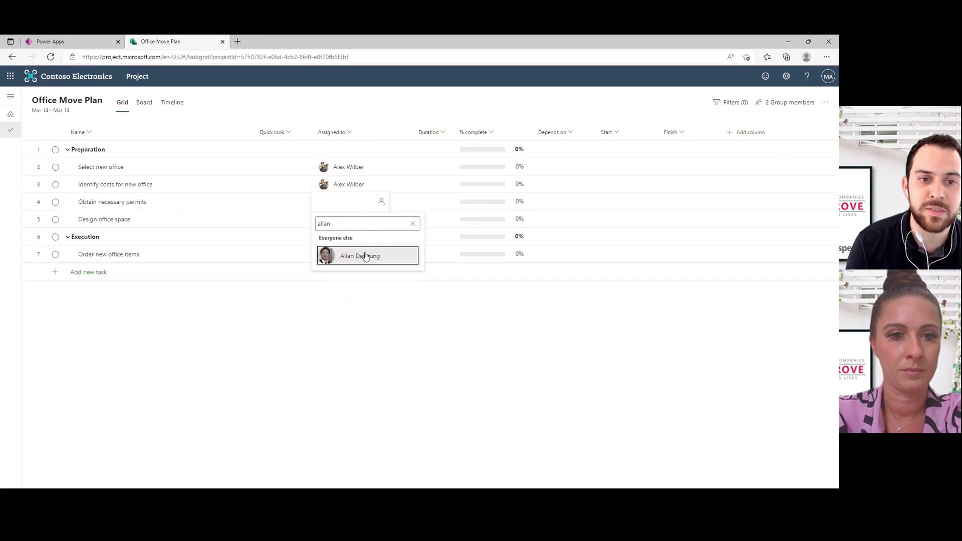
left_click(370, 255)
left_click(449, 310)
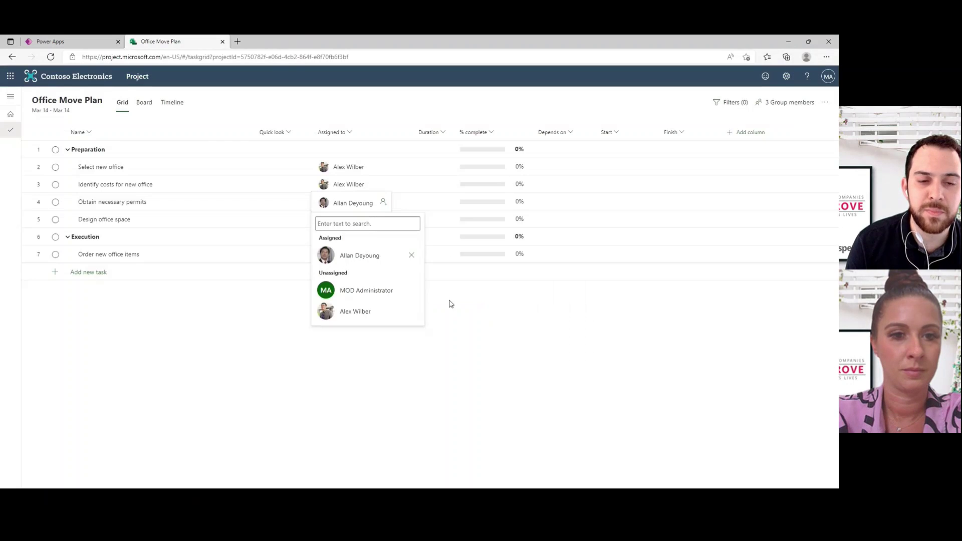
left_click(372, 311)
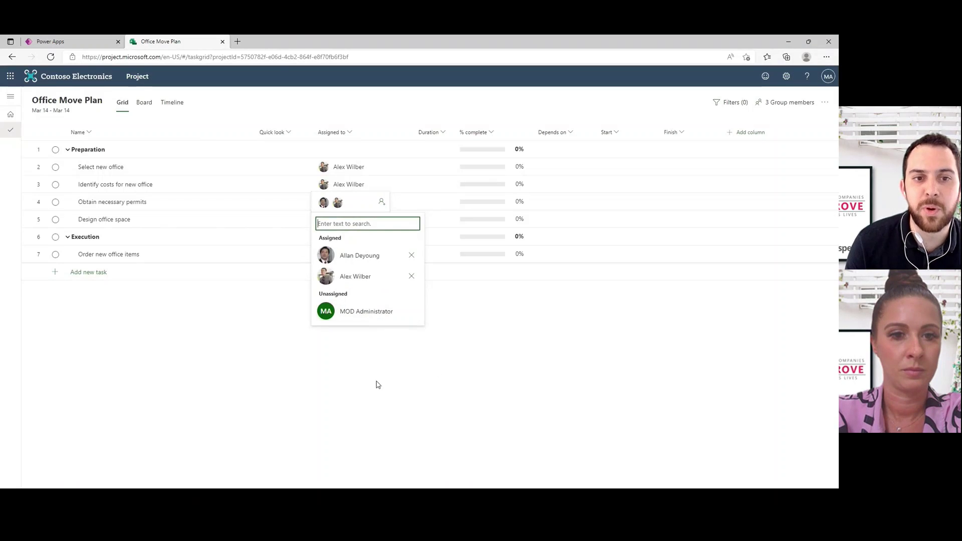
key("Escape")
Assign "Design office space" to another new team member and add that person to the group
left_click(360, 227)
type("debra")
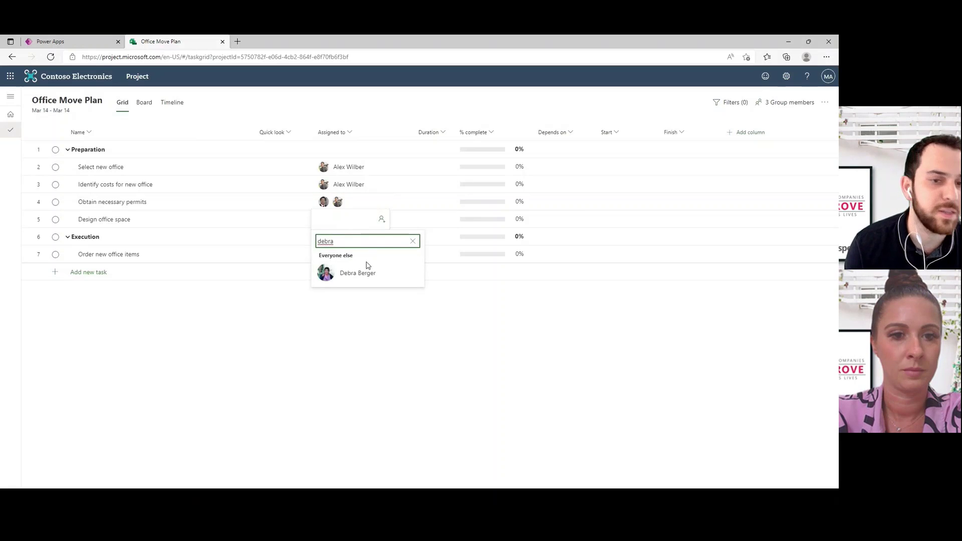
left_click(366, 273)
left_click(436, 313)
key("Escape")
Assign "Order new office items" to the team member who is assigned to "Select new office"
left_click(349, 256)
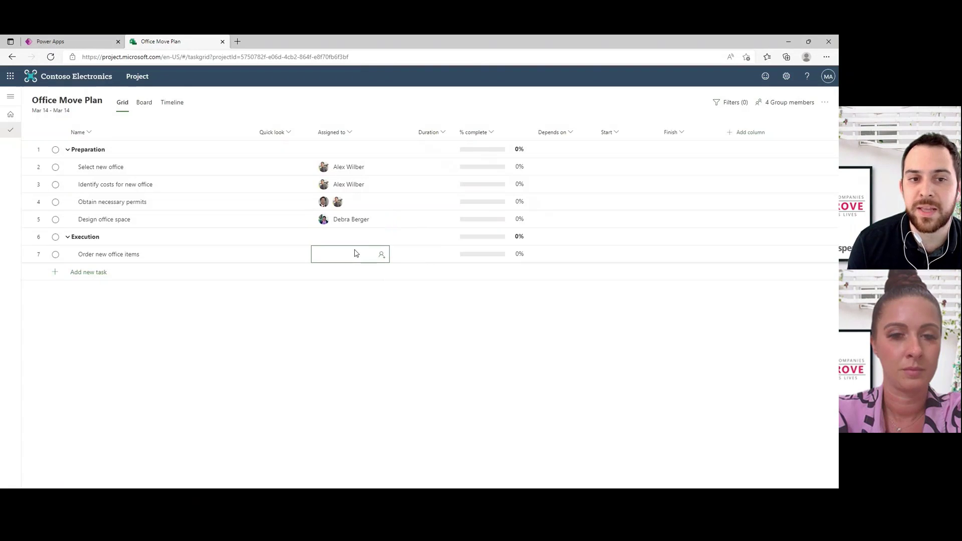
left_click(355, 254)
type("ale")
left_click(357, 309)
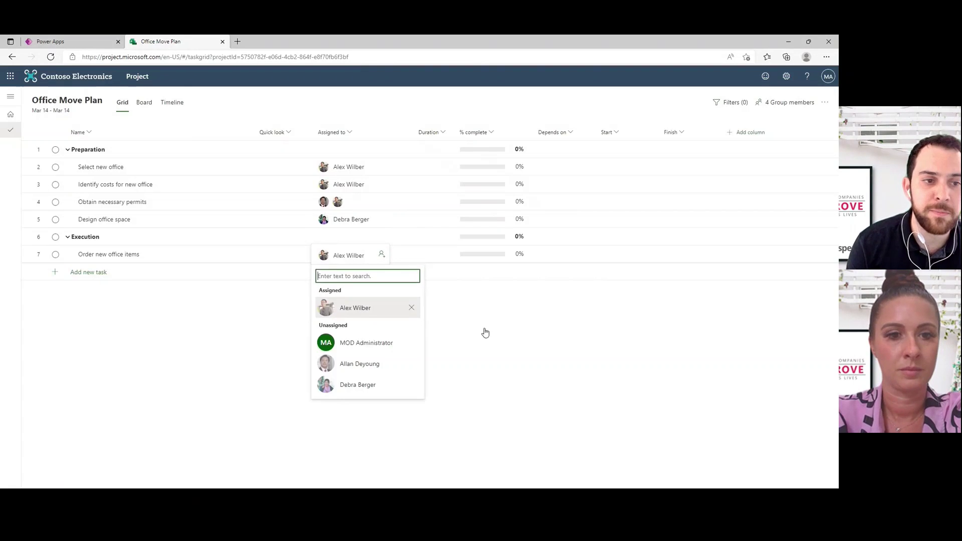
Set the Preparation durations: "Select new office" 5 days, "Identify costs for new office" 2, "Obtain necessary permits" 5 and "Design office space" 5
left_click(438, 171)
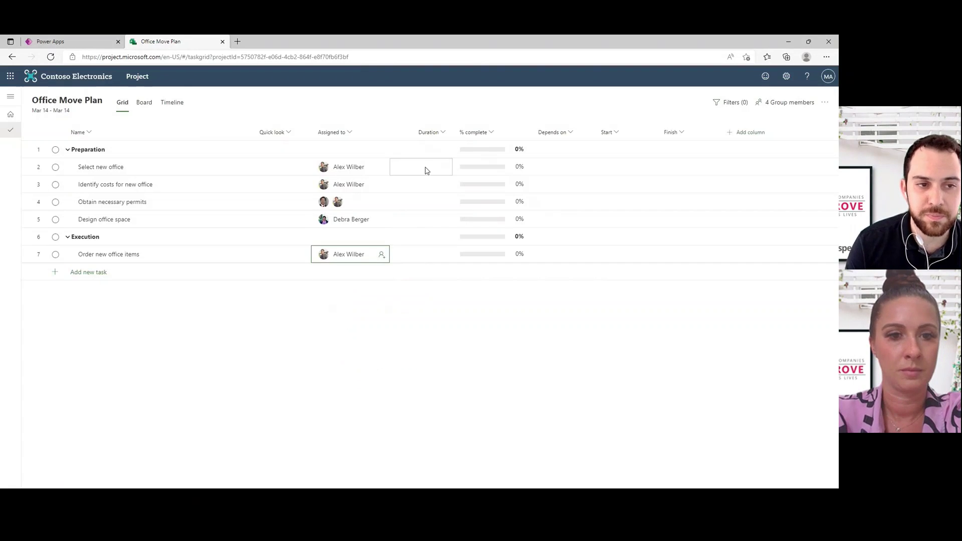
type("5")
key("Return")
type("2")
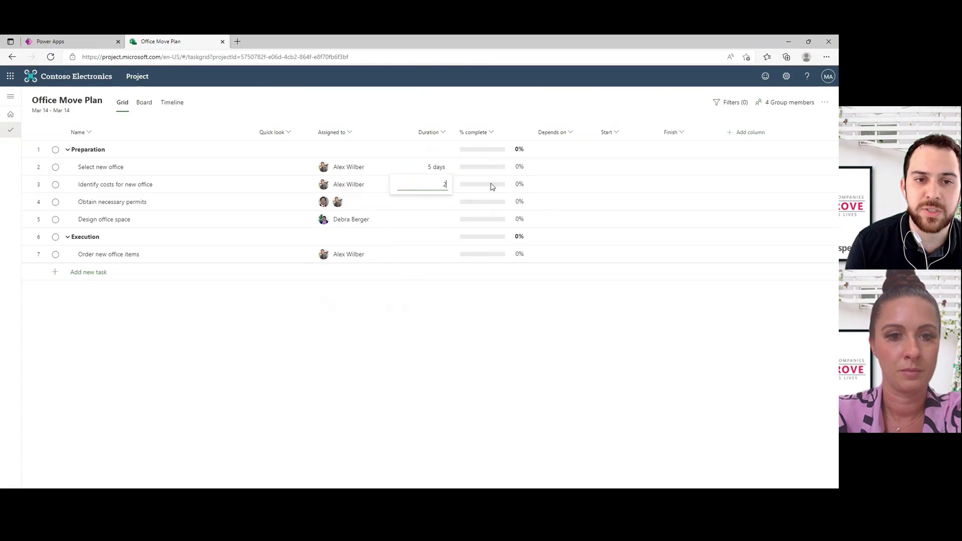
key("Return")
type("5")
key("Return")
type("5")
key("Return")
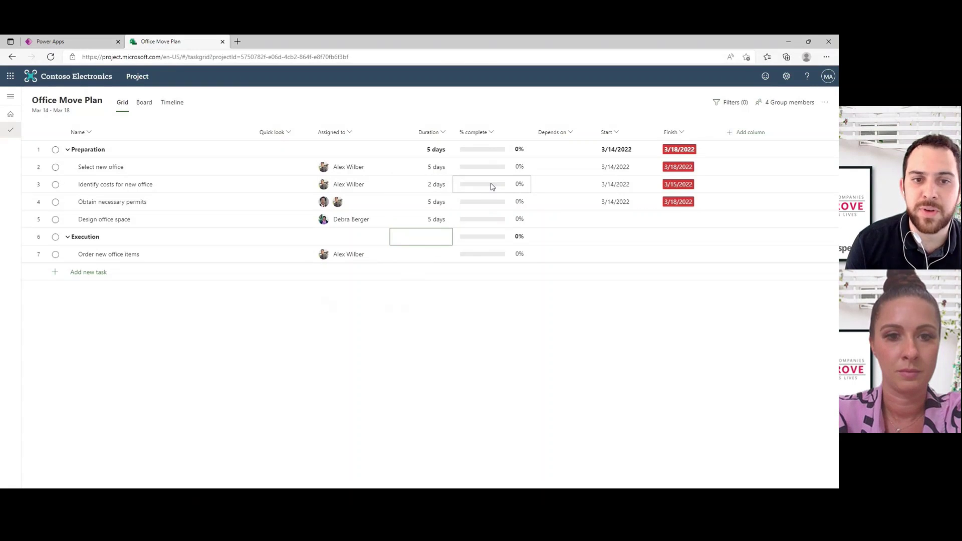
Set the duration of "Order new office items" to 12 hours
left_click(415, 256)
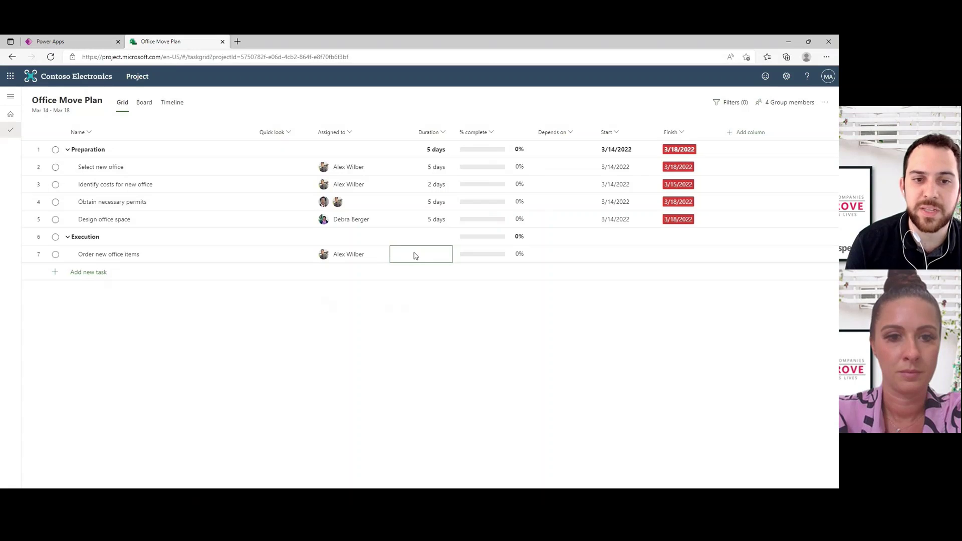
type("12h")
key("Return")
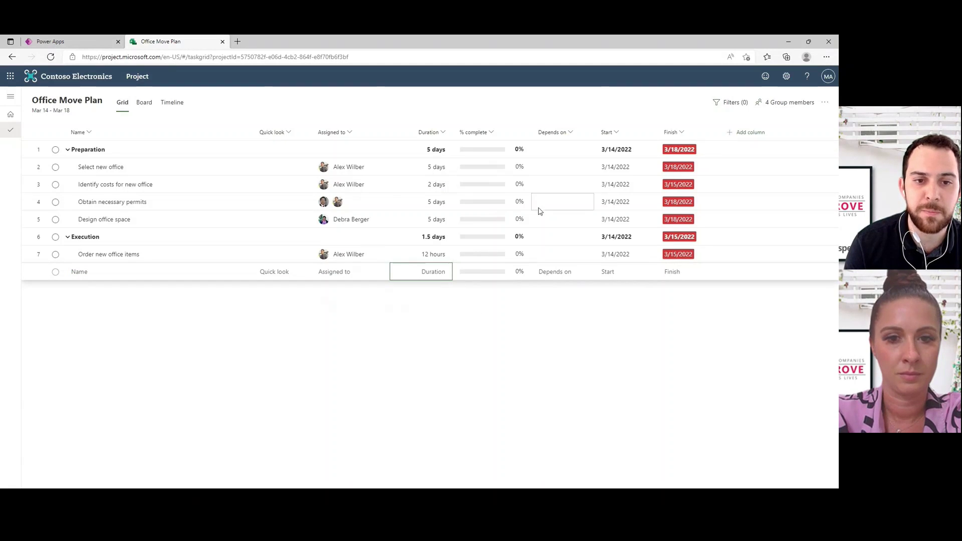
Make "Identify costs for new office", "Obtain necessary permits" and "Design office space" each depend on task 2, "Select new office"
left_click(569, 189)
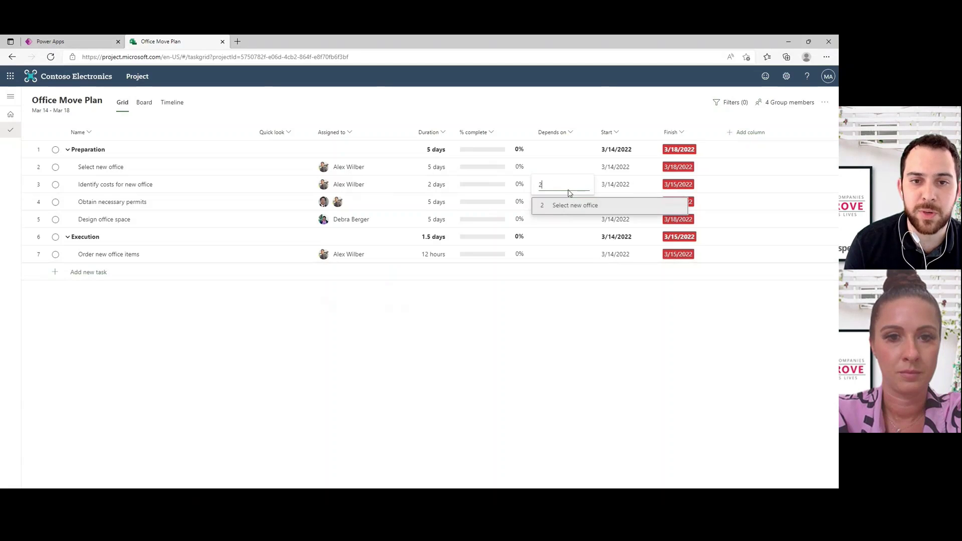
left_click(568, 208)
left_click(569, 208)
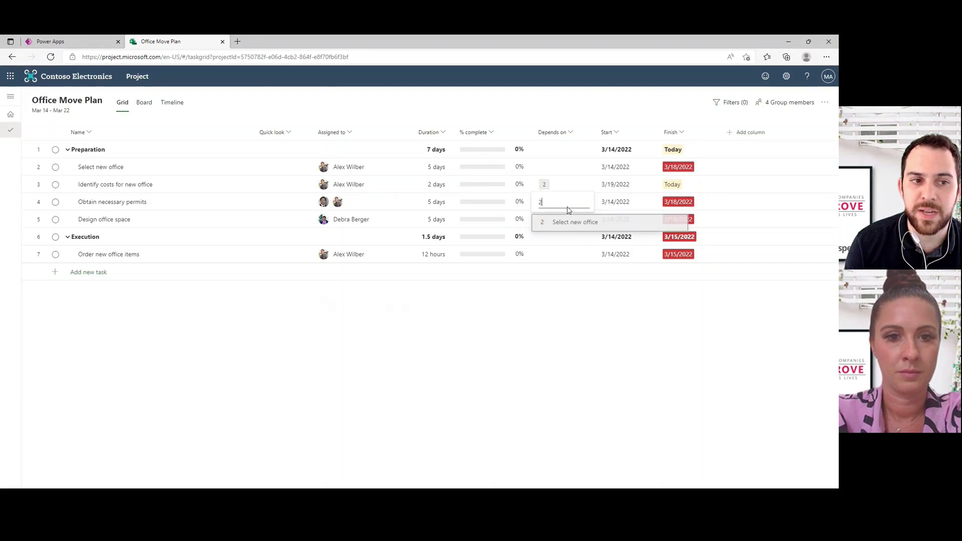
left_click(566, 225)
left_click(567, 225)
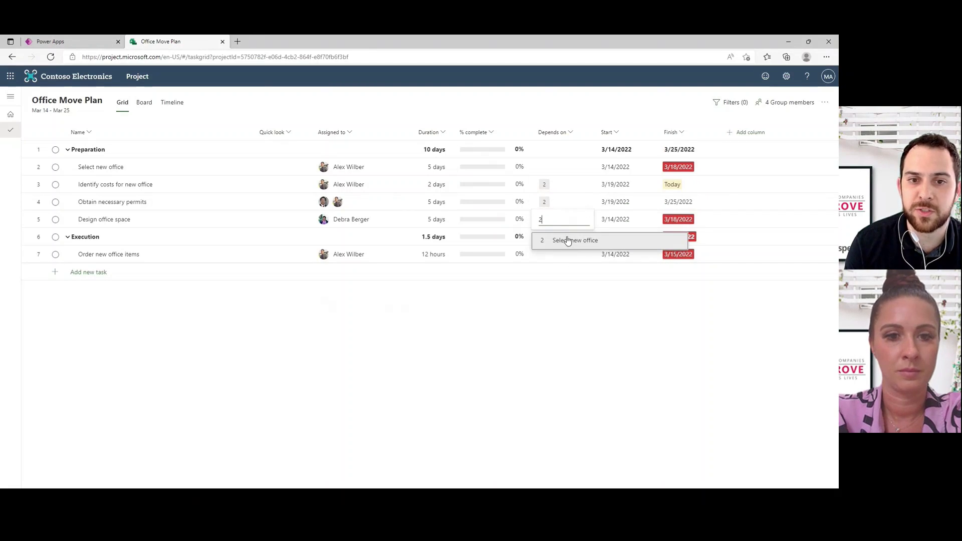
left_click(567, 241)
Make "Order new office items" depend on tasks 3 and 5, and add a placeholder task "..." below it
left_click(562, 254)
left_click(564, 275)
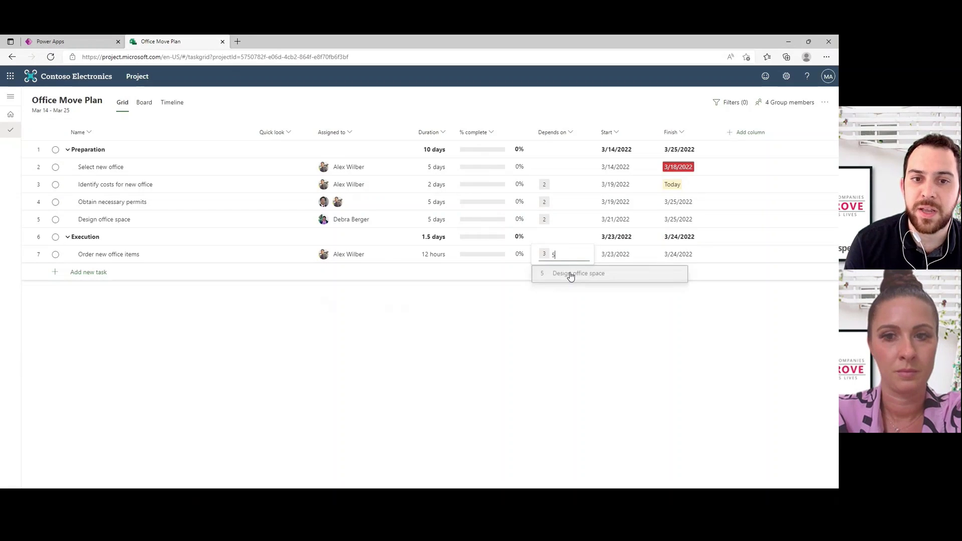
left_click(565, 274)
left_click(98, 273)
key("Return")
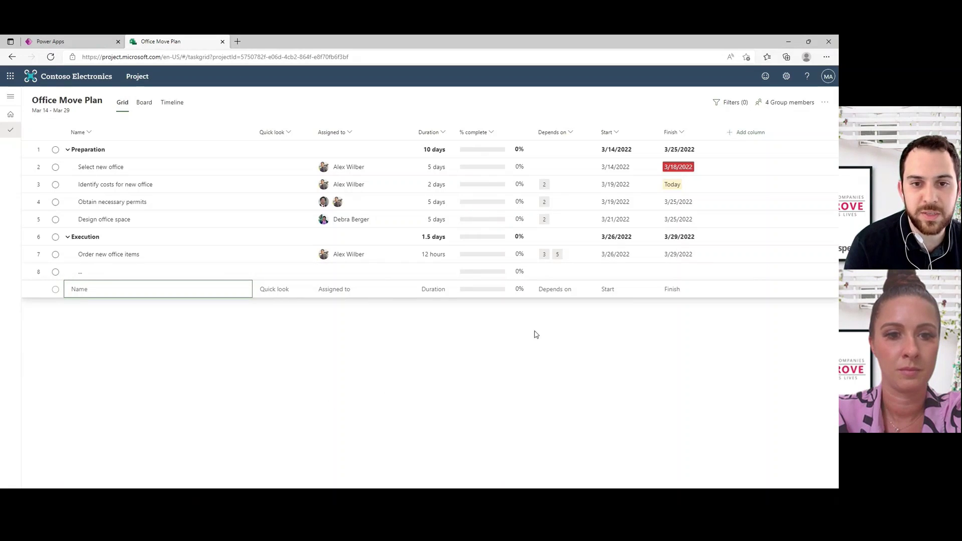
Mark "Select new office" as complete and set "Identify costs for new office" to 10% complete
left_click(55, 168)
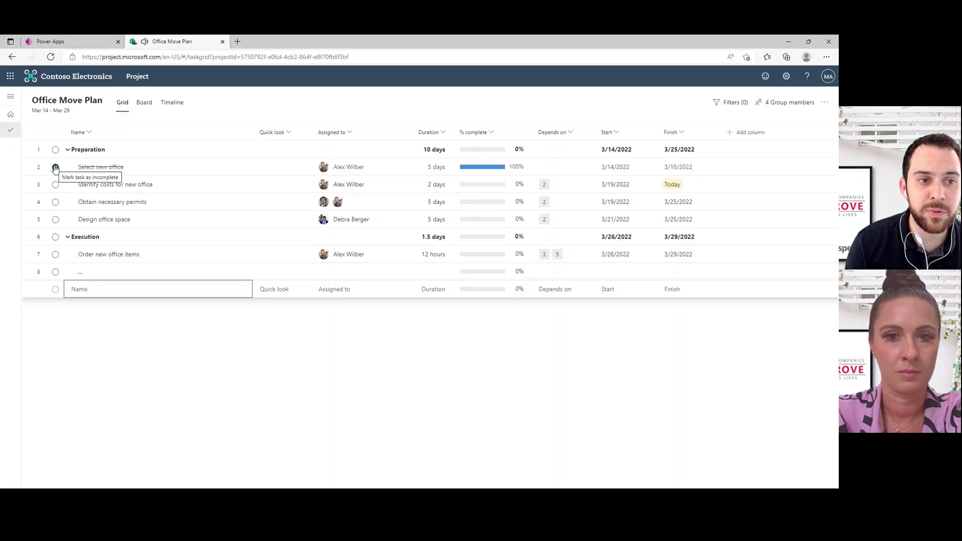
left_click(482, 191)
type("10")
key("Return")
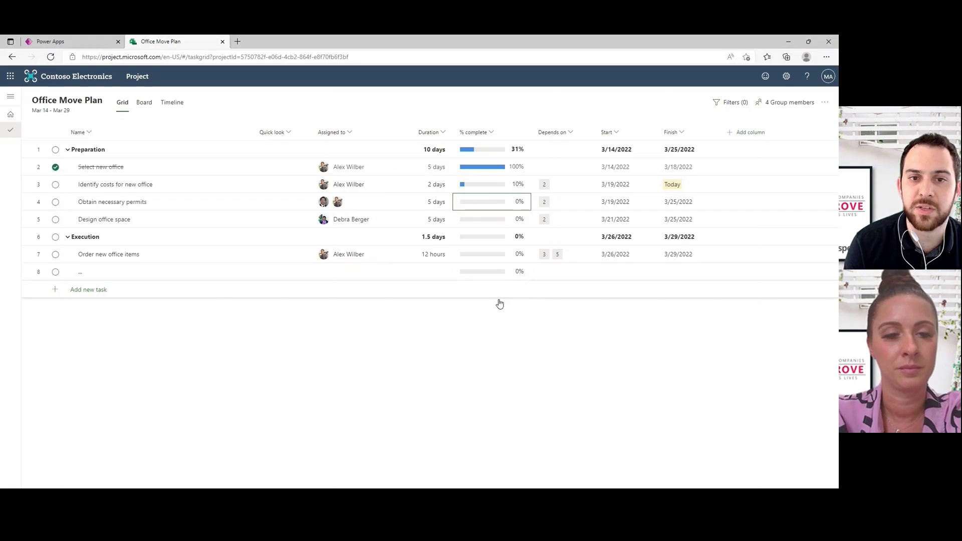
Switch the plan to the board view and rename Bucket 1 to "Preparation"
left_click(144, 103)
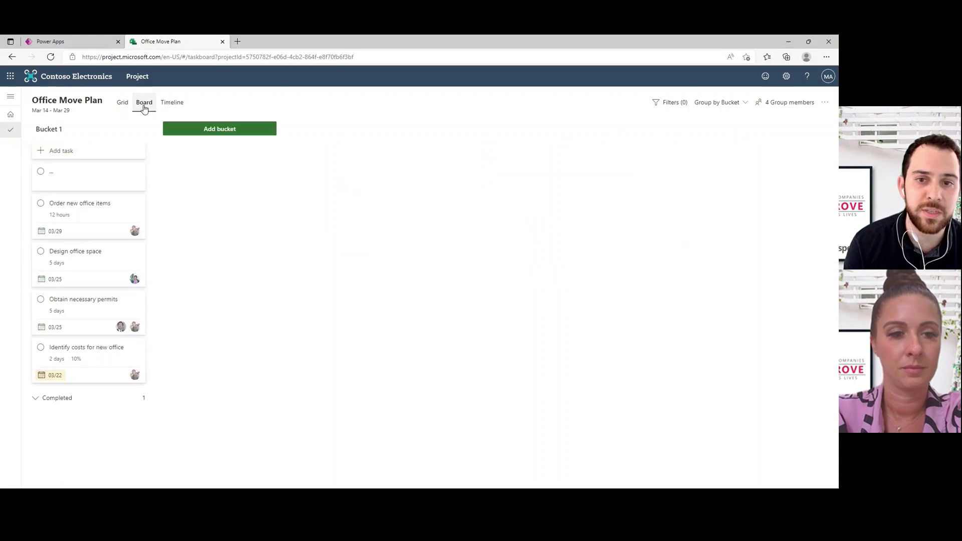
left_click(60, 129)
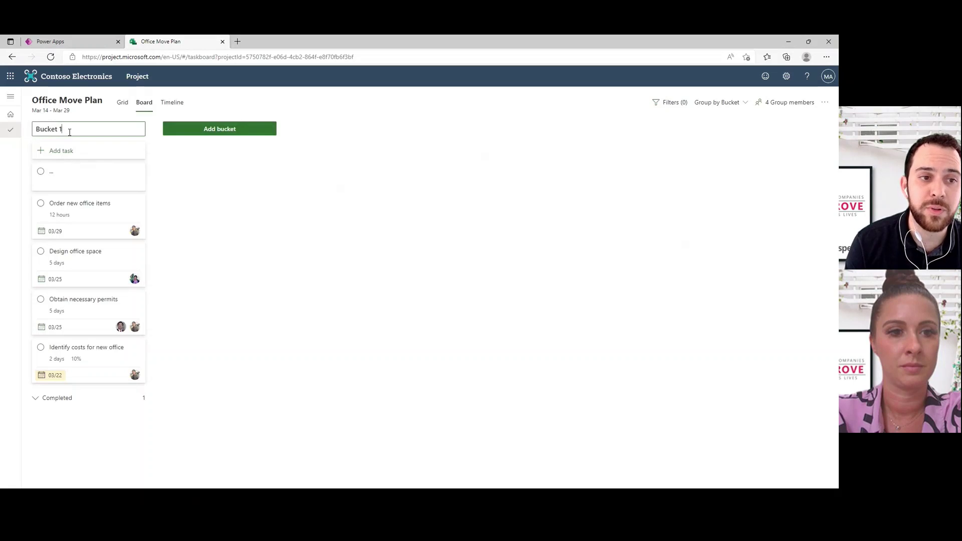
double_click(47, 129)
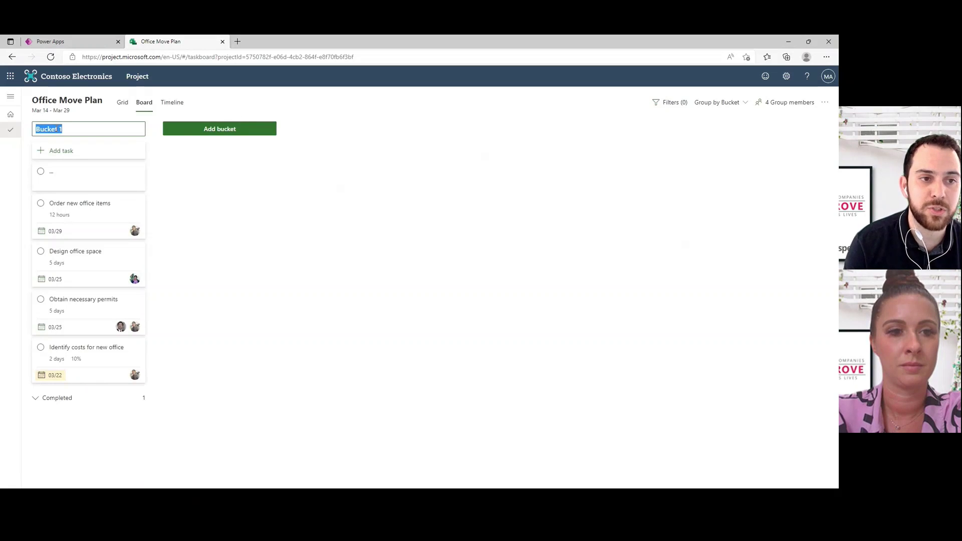
type("Preparation")
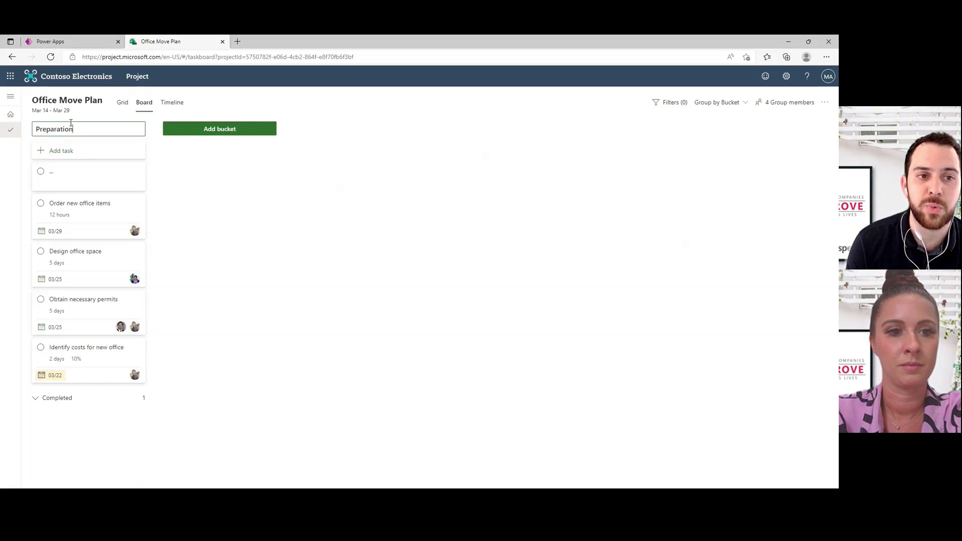
Add an "Execution" bucket and move "Order new office items" and the "..." task from the Preparation bucket into it
left_click(238, 129)
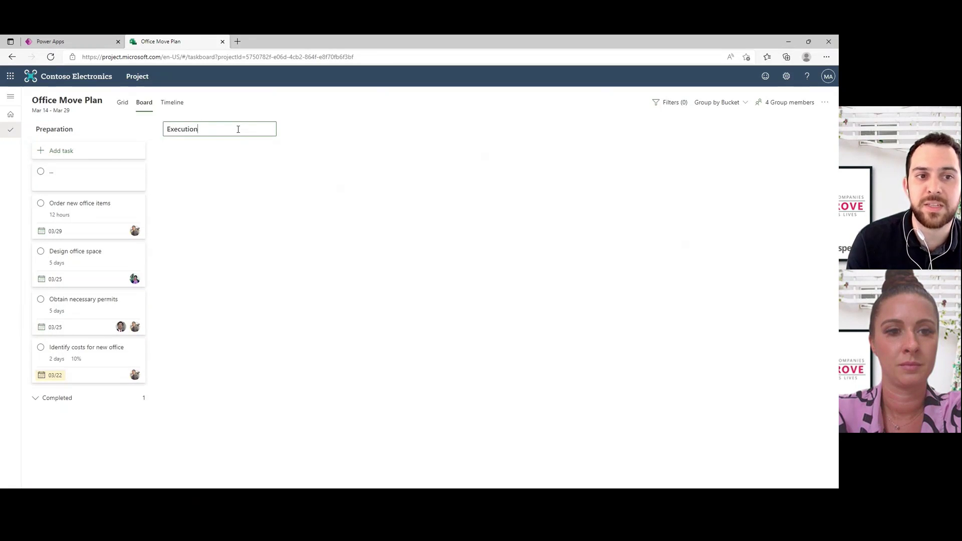
left_click_drag(93, 213, 220, 168)
left_click_drag(217, 223, 217, 229)
left_click(36, 321)
left_click(36, 321)
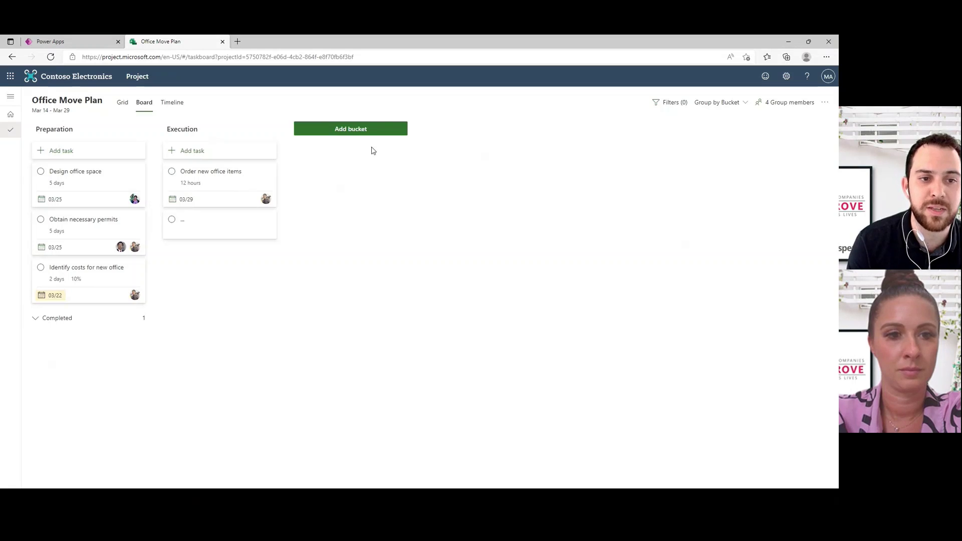
Group the board by assignee and check the completed tasks of the member assigned to "Identify costs for new office"
left_click(737, 103)
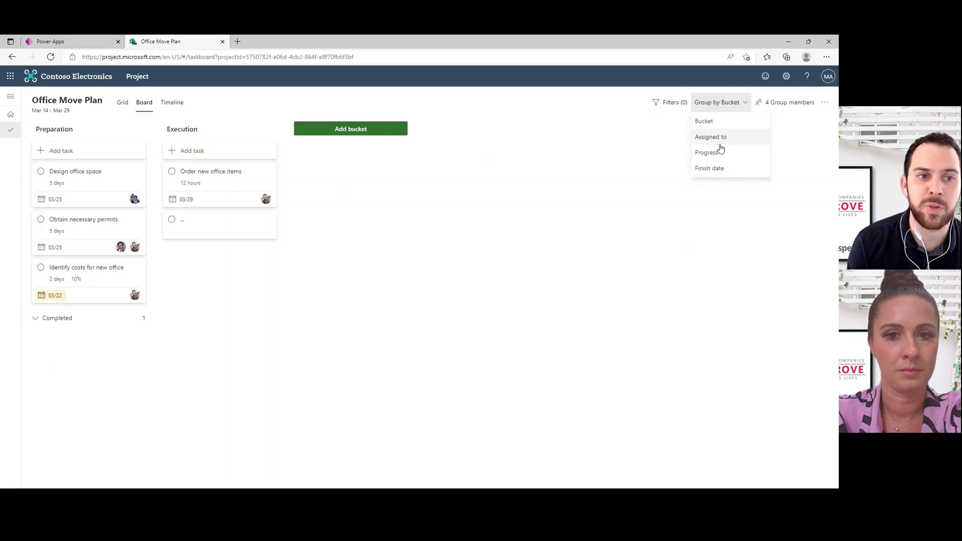
left_click(719, 140)
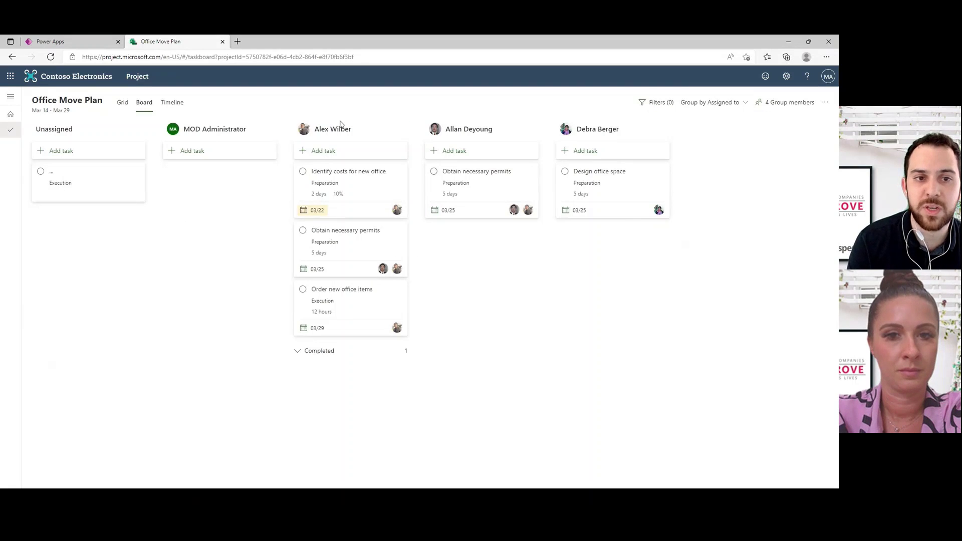
left_click(323, 351)
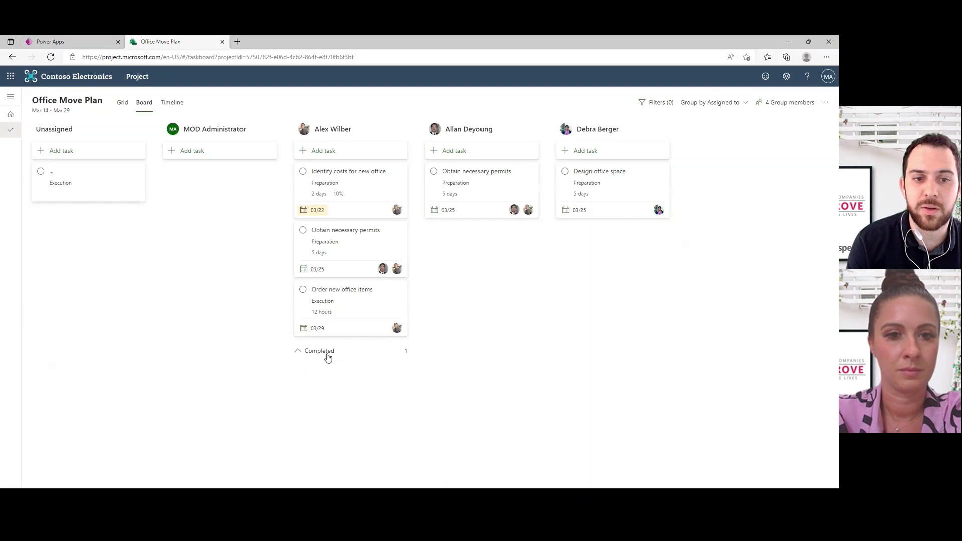
Group the board by progress and move "Obtain necessary permits" from Not started to In progress
left_click(732, 103)
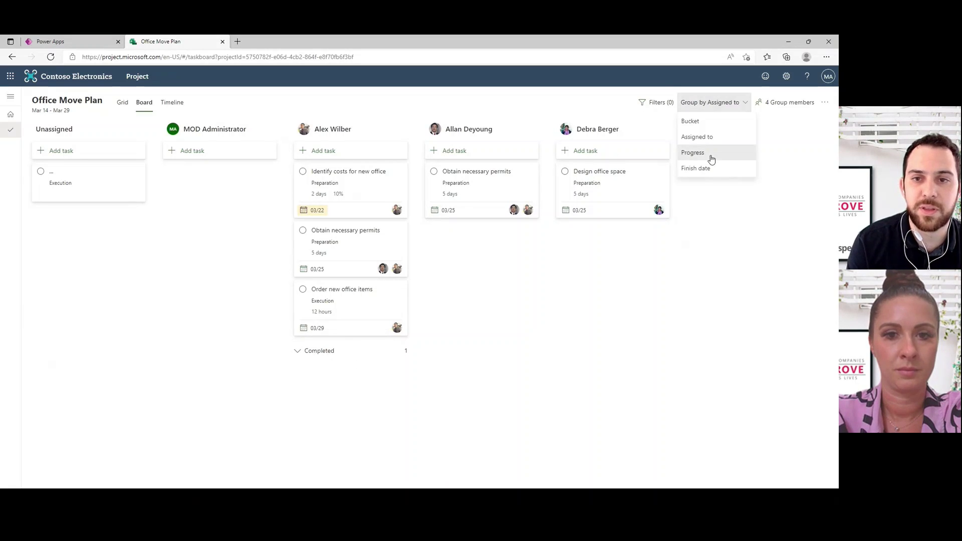
left_click(711, 156)
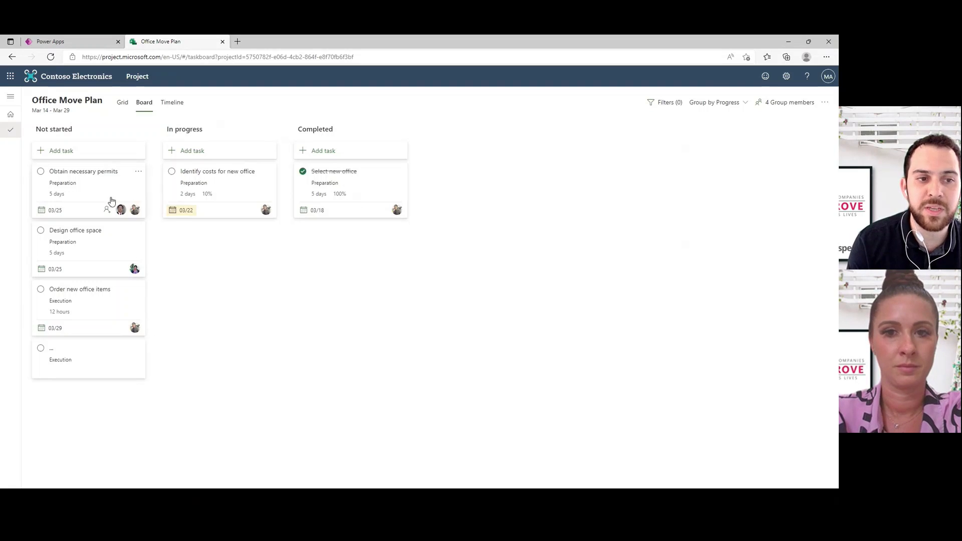
left_click_drag(106, 176, 290, 275)
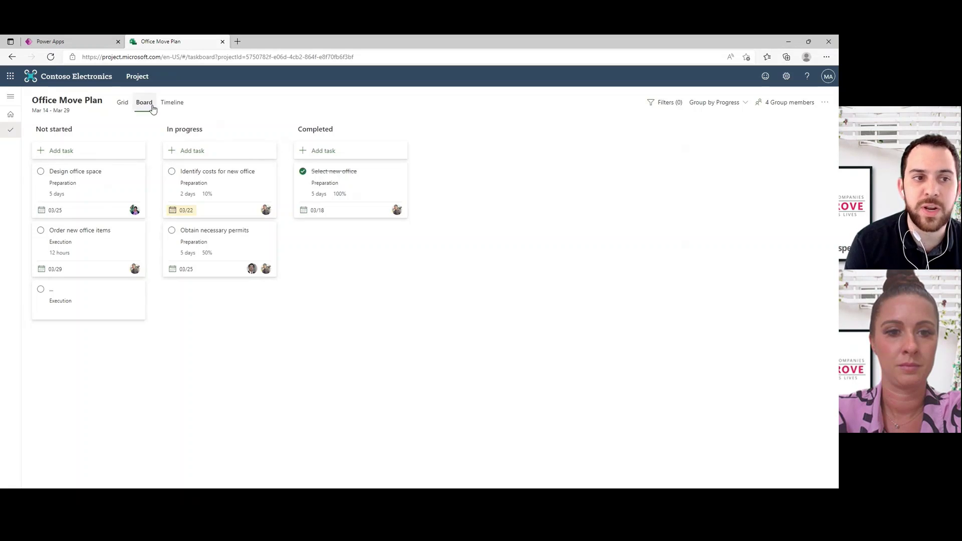
On the timeline, start "Identify costs for new office" on March 21, bring it to 100% complete and open its details
left_click(172, 102)
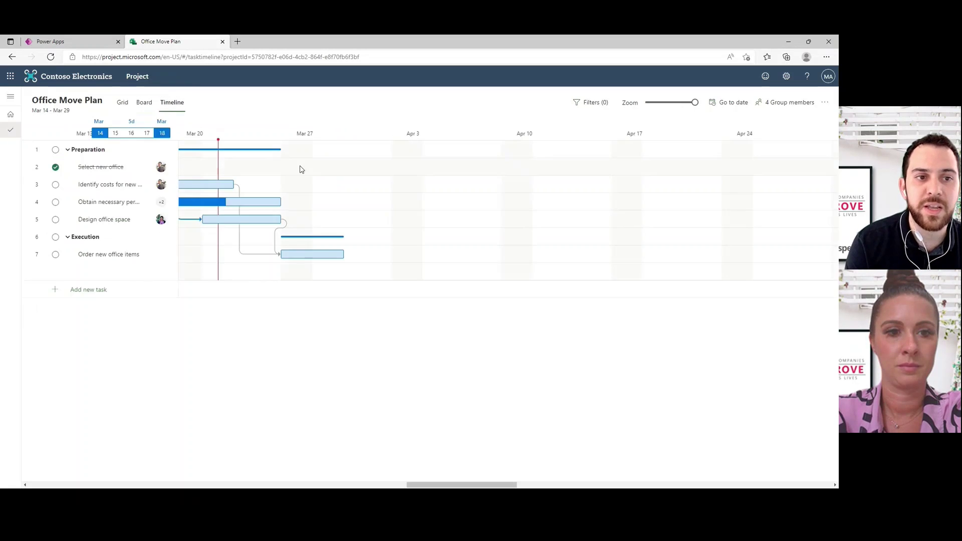
left_click_drag(467, 487, 440, 486)
left_click_drag(380, 184, 411, 184)
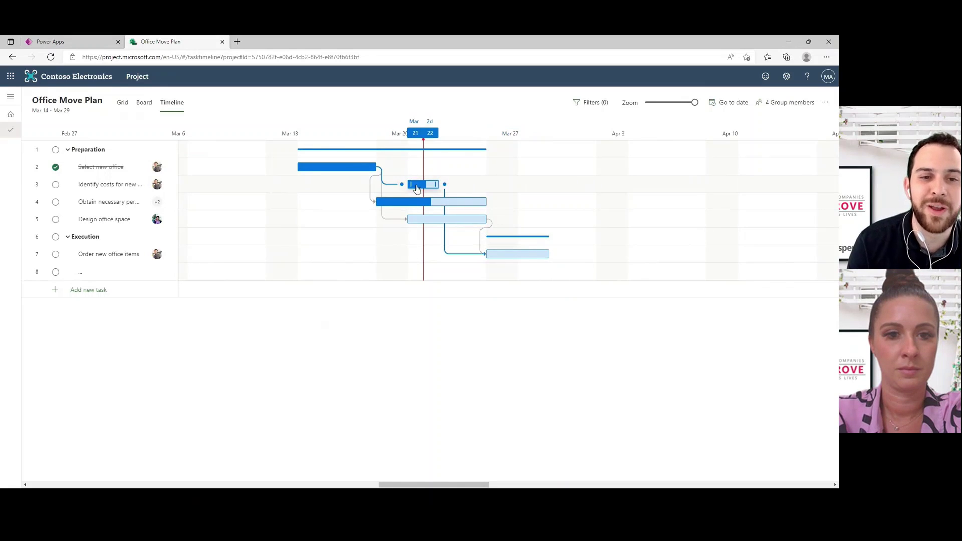
left_click(441, 187)
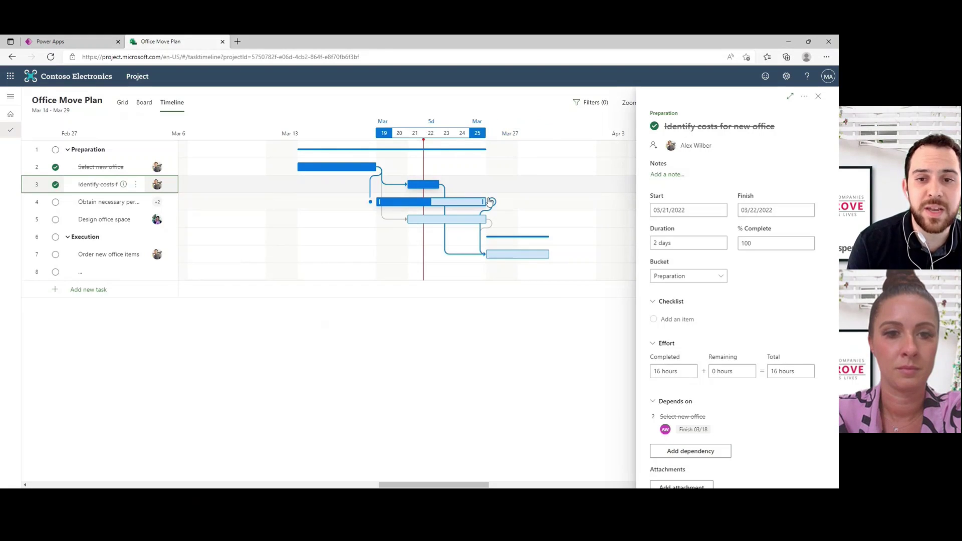
Extend the "Obtain necessary permits" bar on the timeline to finish about March 29
left_click_drag(482, 201, 555, 204)
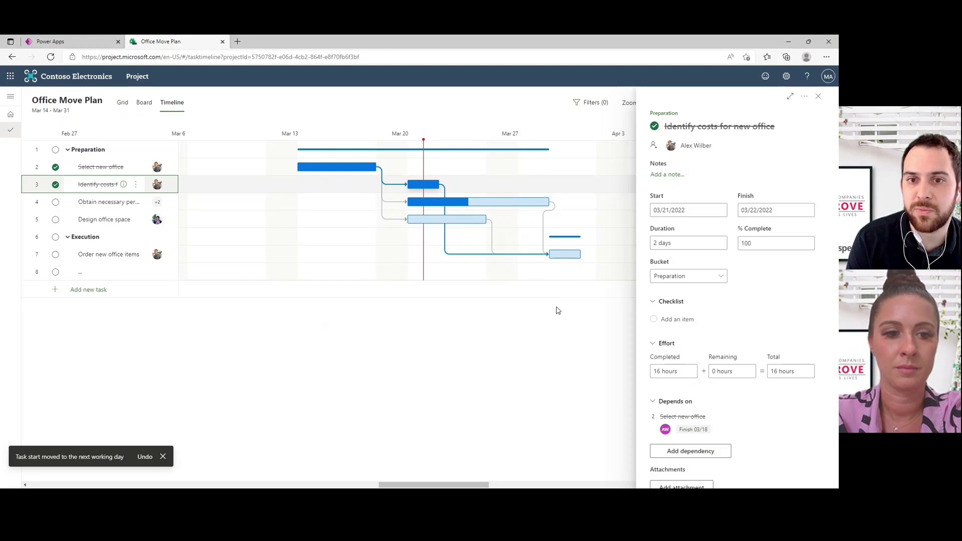
Add checklist items "Task A" and "Task B" to "Identify costs for new office" and check both off
scroll(783, 315, "down", 3)
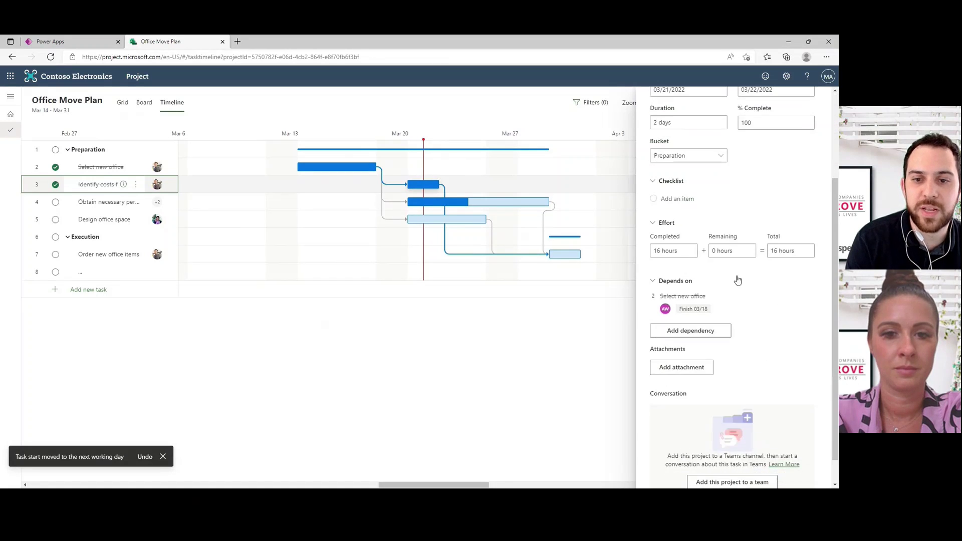
scroll(710, 301, "up", 3)
left_click(694, 320)
type("Task A")
key("Return")
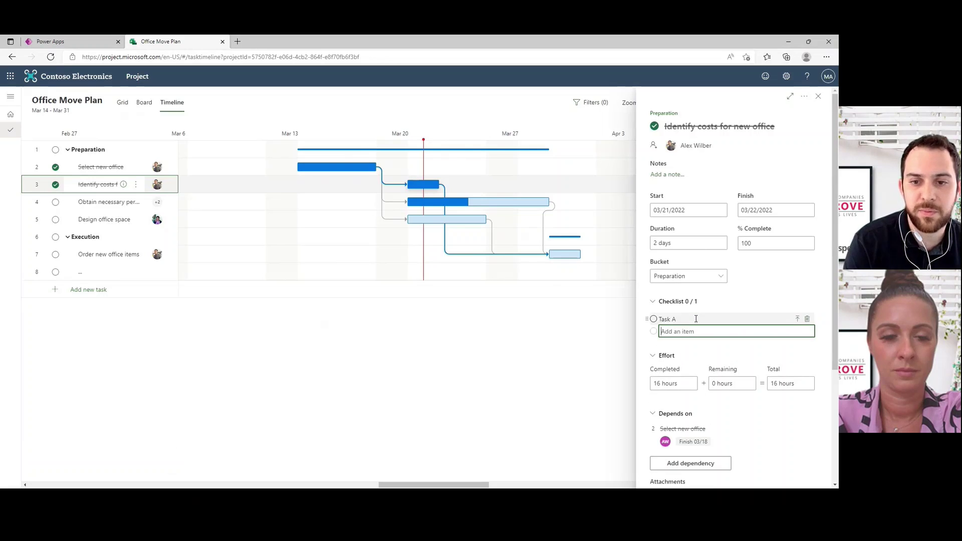
type("Task B")
key("Return")
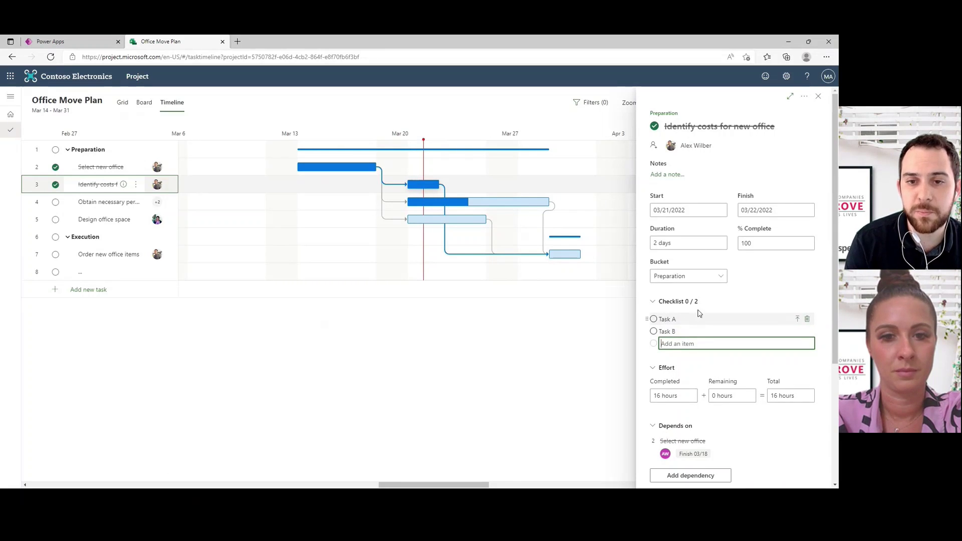
left_click(653, 320)
Review the effort and dependency details of "Identify costs for new office" and show its attachment source options
scroll(777, 376, "down", 4)
scroll(795, 354, "up", 5)
scroll(737, 346, "down", 5)
left_click(691, 339)
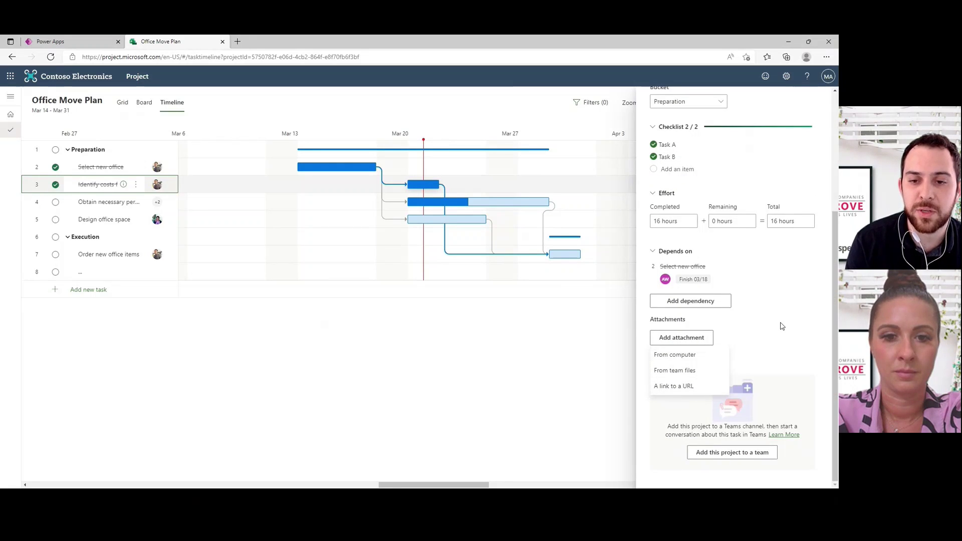
Add the note "notes about this activity" to "Identify costs for new office"
scroll(780, 326, "up", 5)
left_click(667, 176)
type("notes about this")
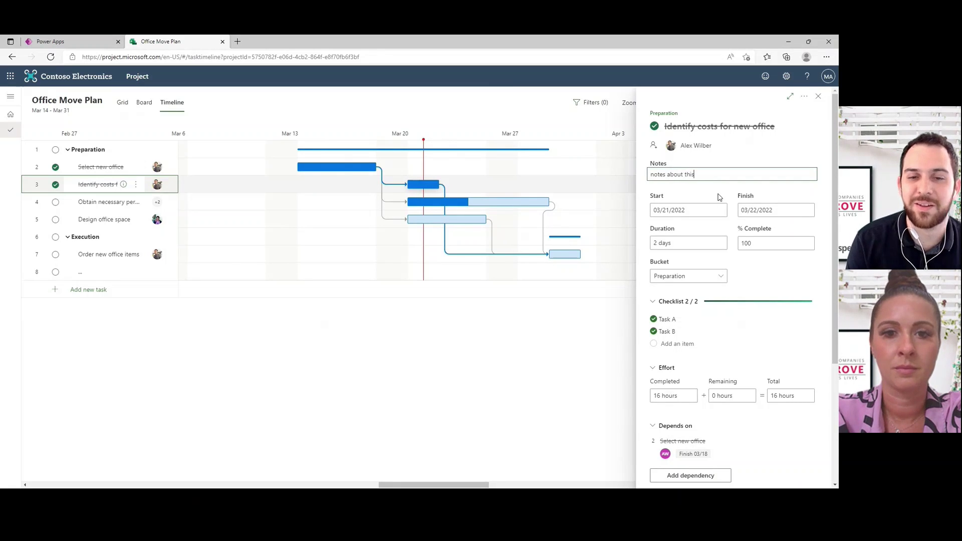
type(" activity")
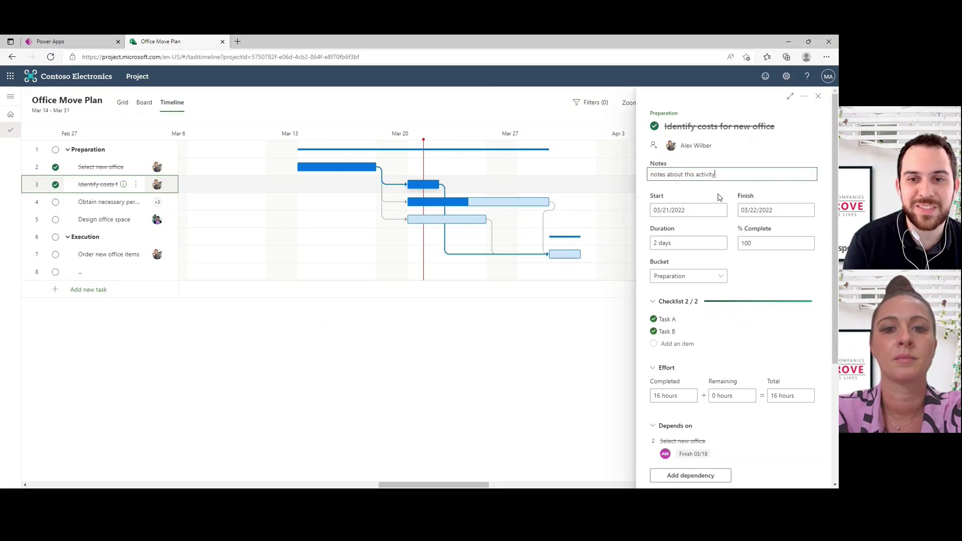
left_click(563, 342)
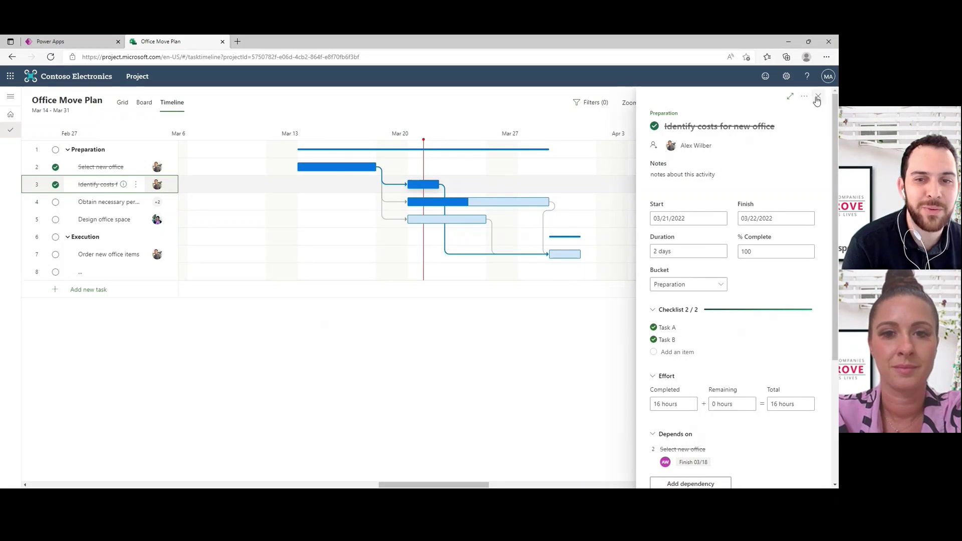
Close the task details of "Identify costs for new office" to return to the full timeline
left_click(616, 379)
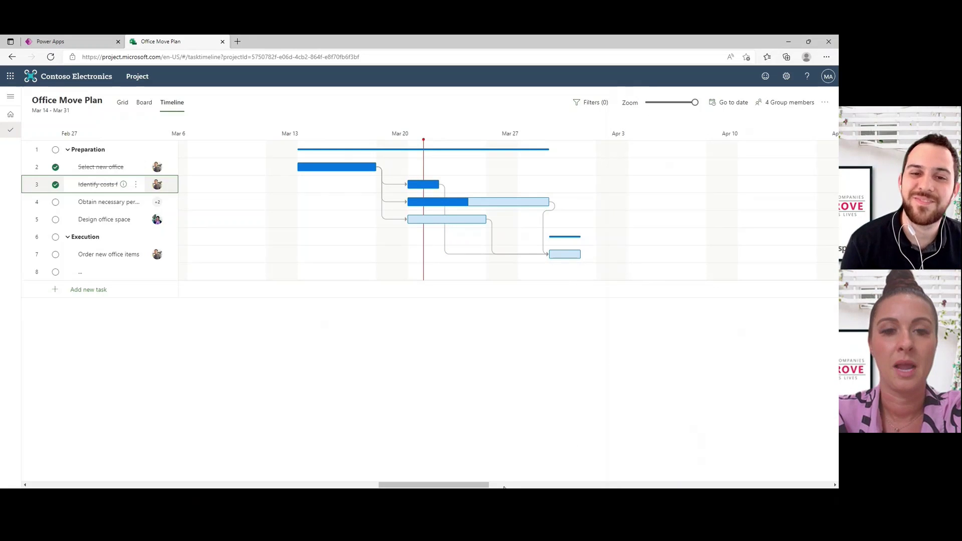
left_click_drag(469, 487, 467, 487)
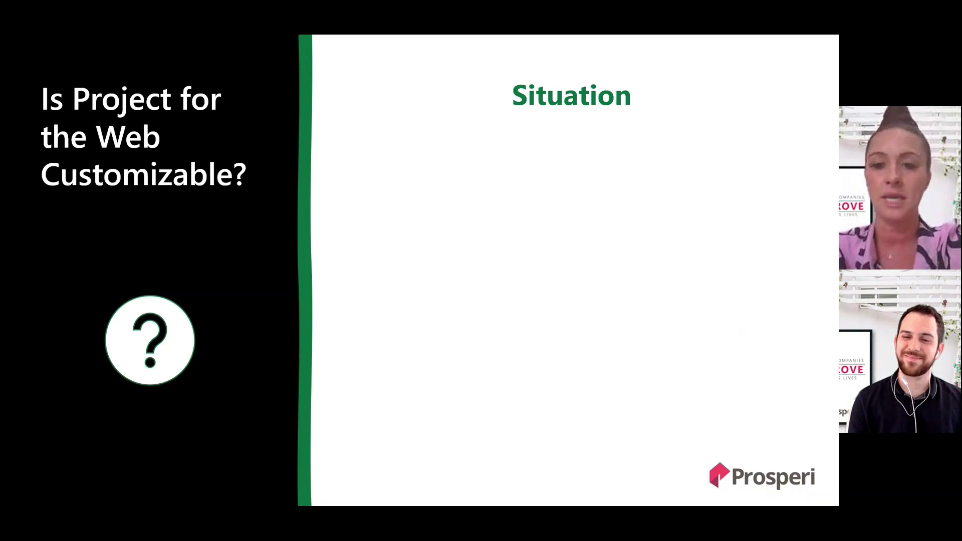
key("Right")
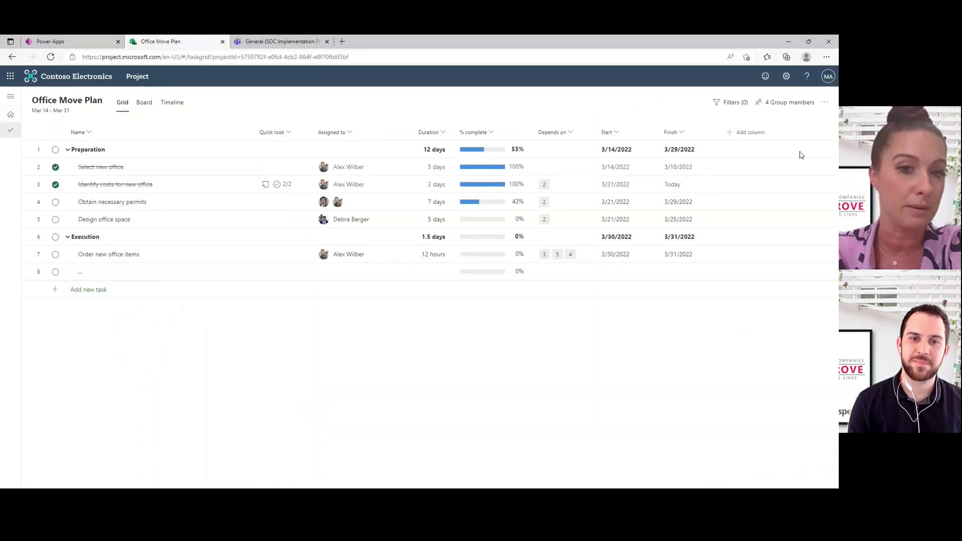
Start a new custom field of type Choice named "Category" in the project grid
left_click(761, 136)
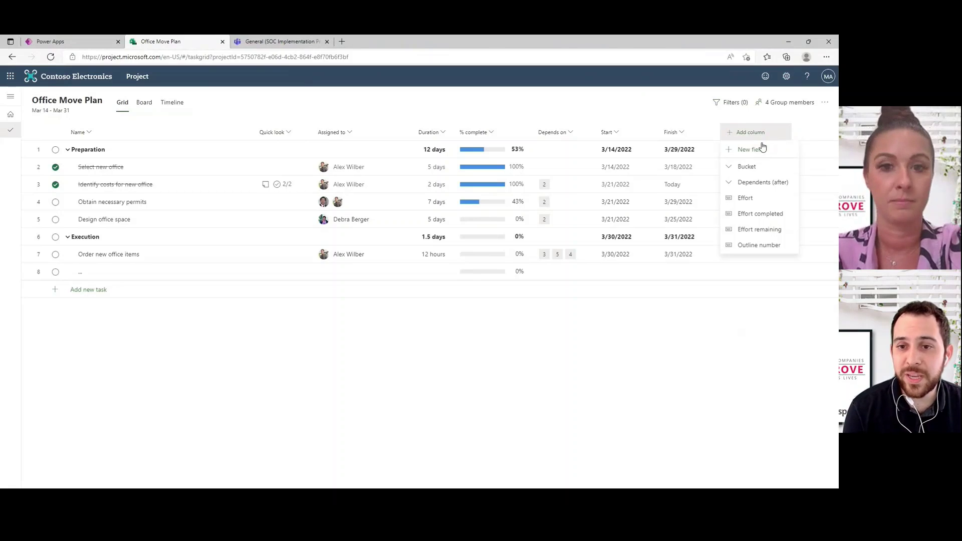
left_click(751, 150)
left_click(409, 274)
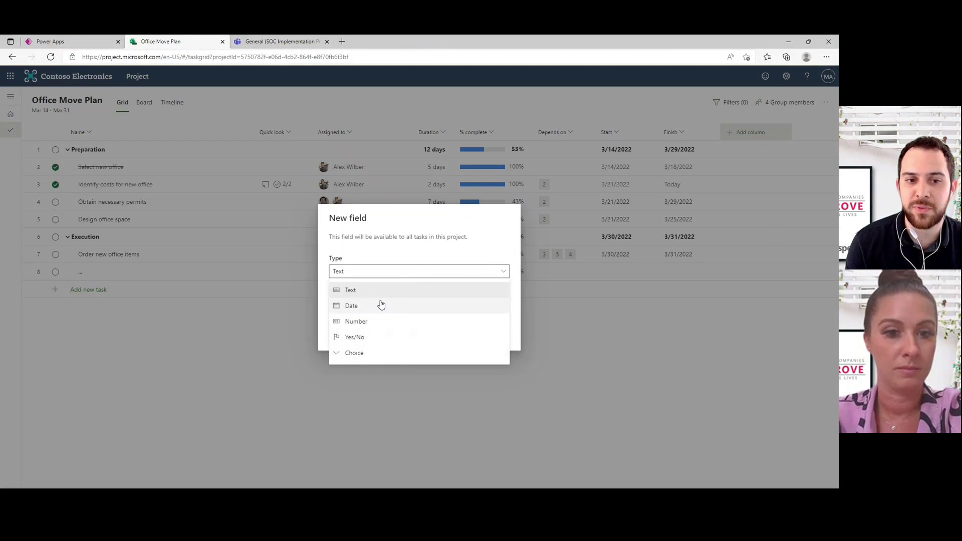
left_click(381, 296)
left_click(391, 272)
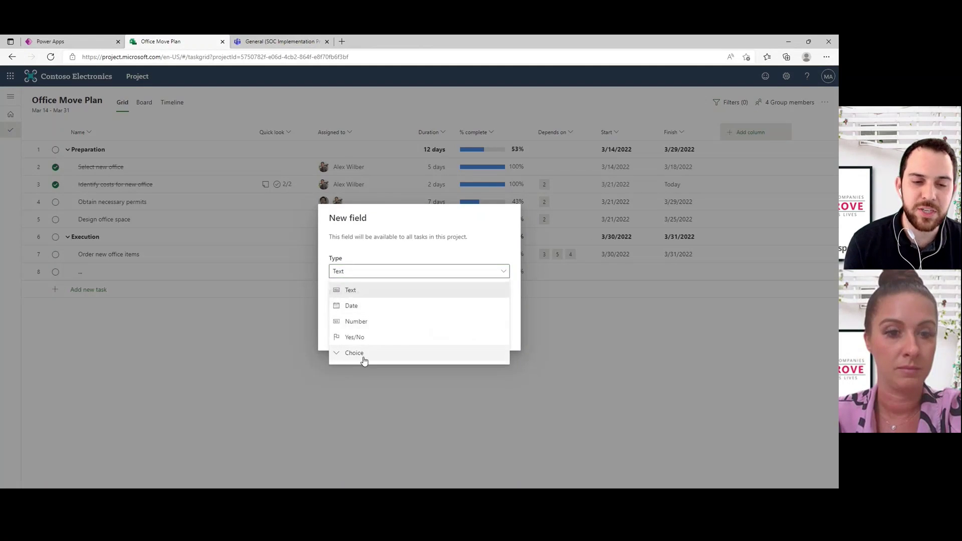
left_click(364, 357)
left_click(396, 256)
type("Ca")
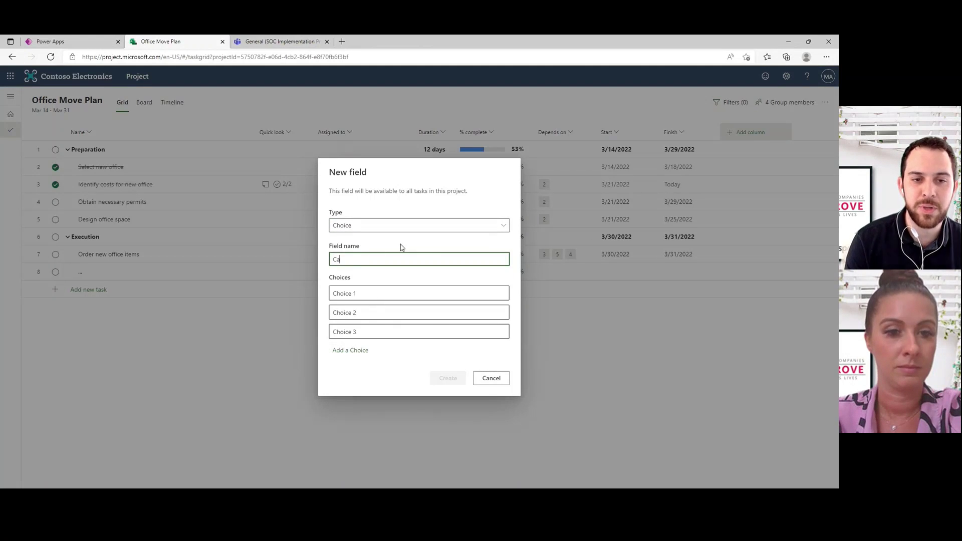
type("tegory")
Name the three choices of the field "Category A", "Category B" and "Category C"
left_click(361, 293)
type("Cate")
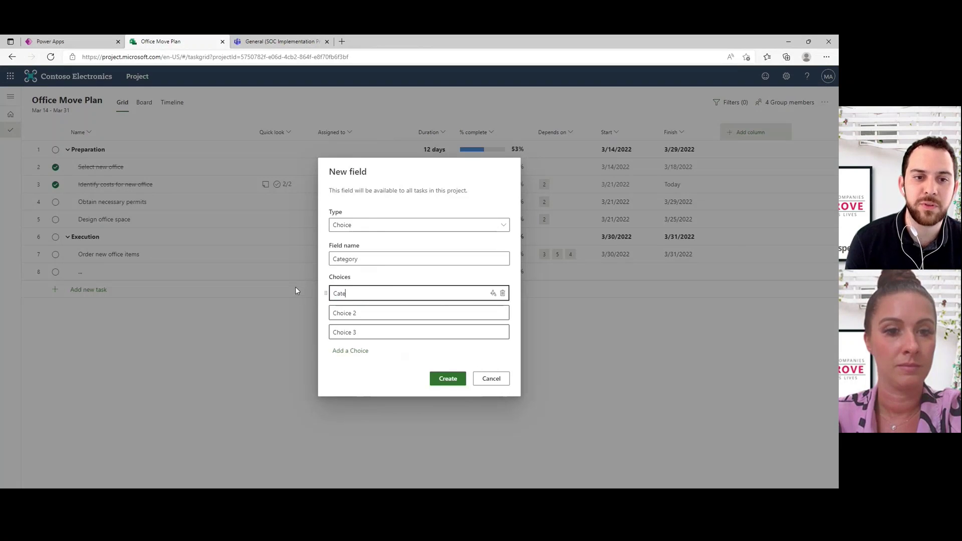
type("gory A")
key("Tab")
type("Category B")
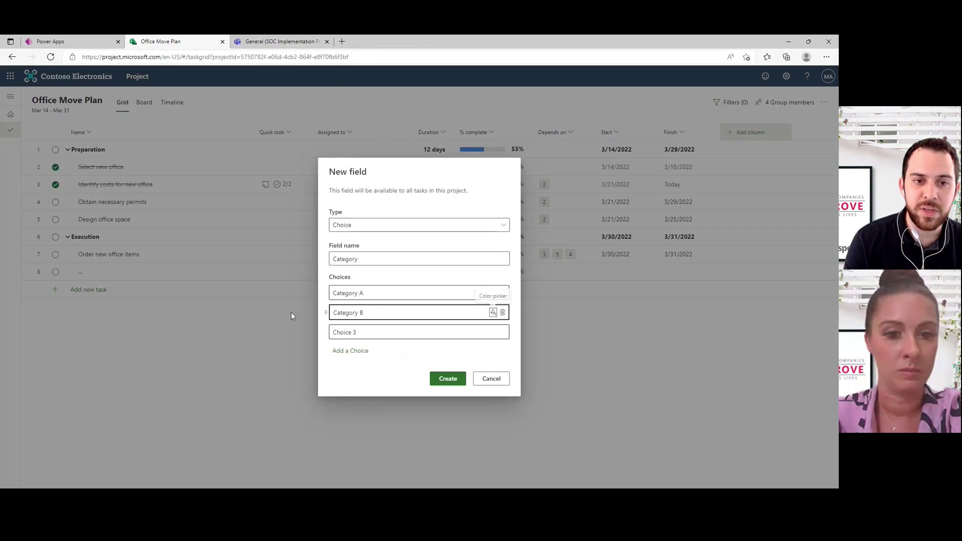
key("Tab")
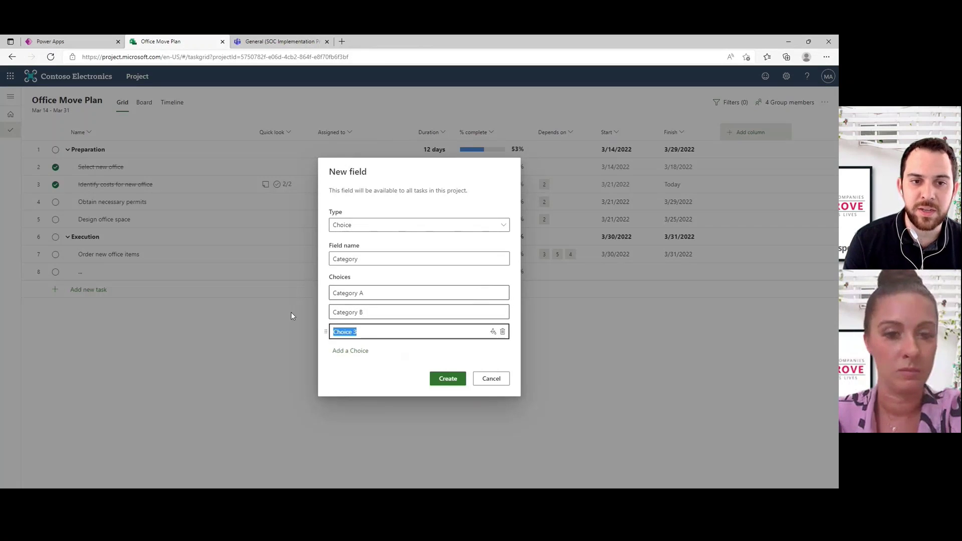
type("Category C")
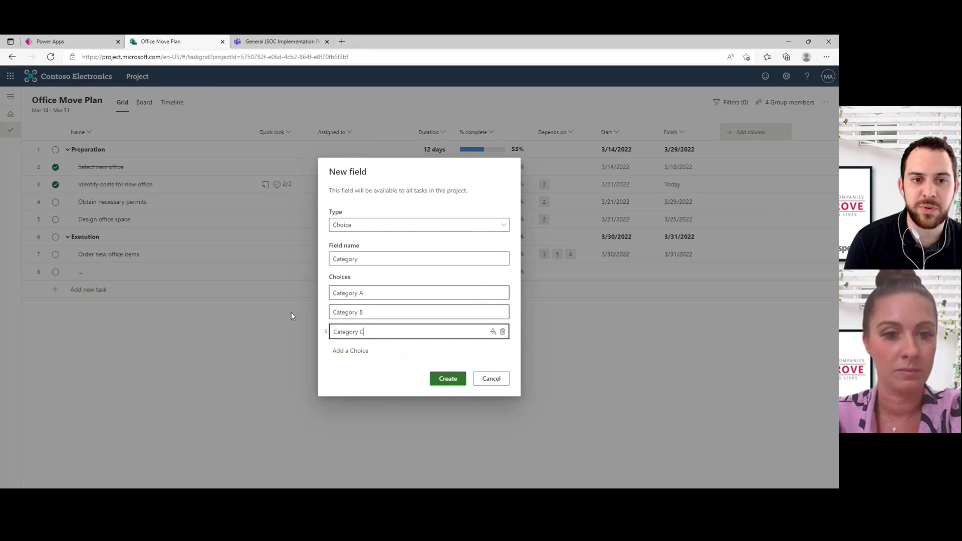
Color Category A light green, Category B bright green and Category C blue, and create the field
left_click(494, 293)
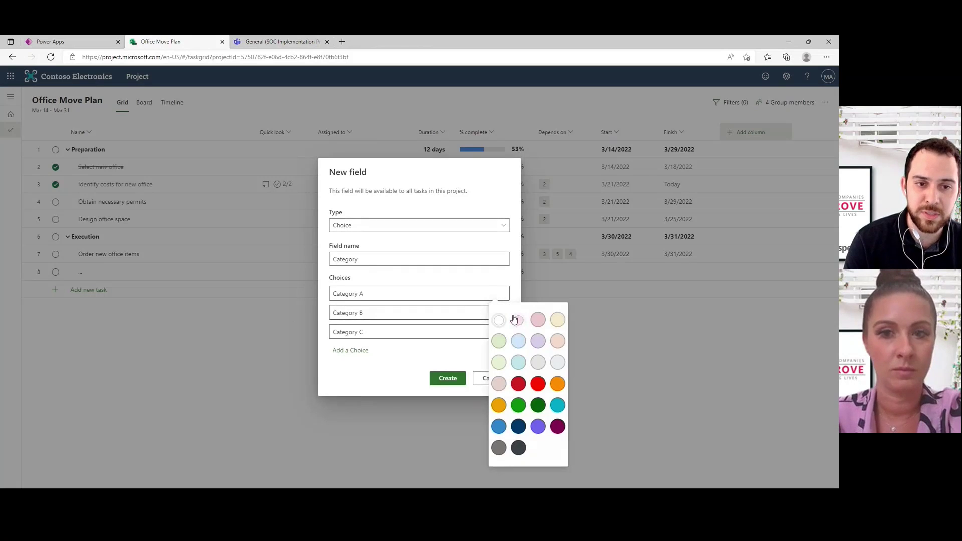
left_click(501, 362)
left_click(494, 312)
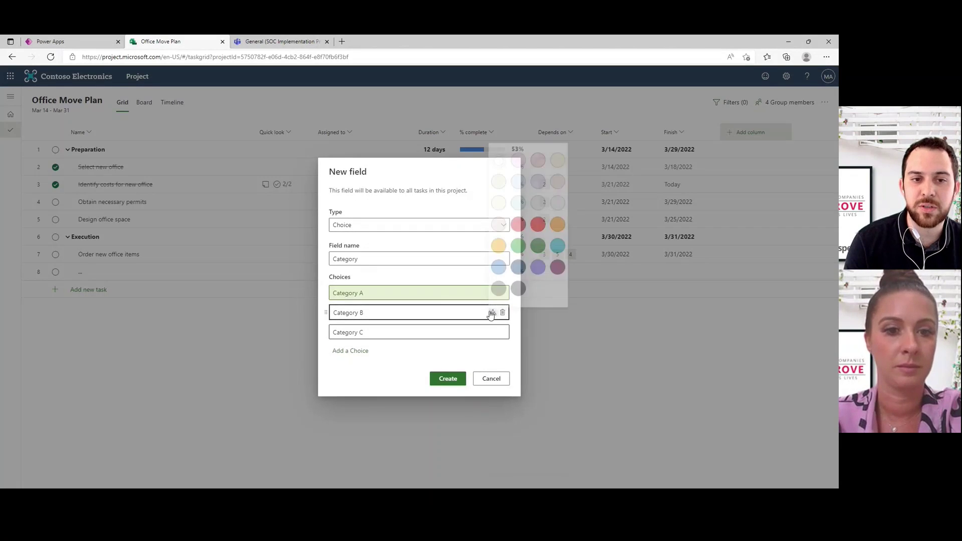
left_click(518, 242)
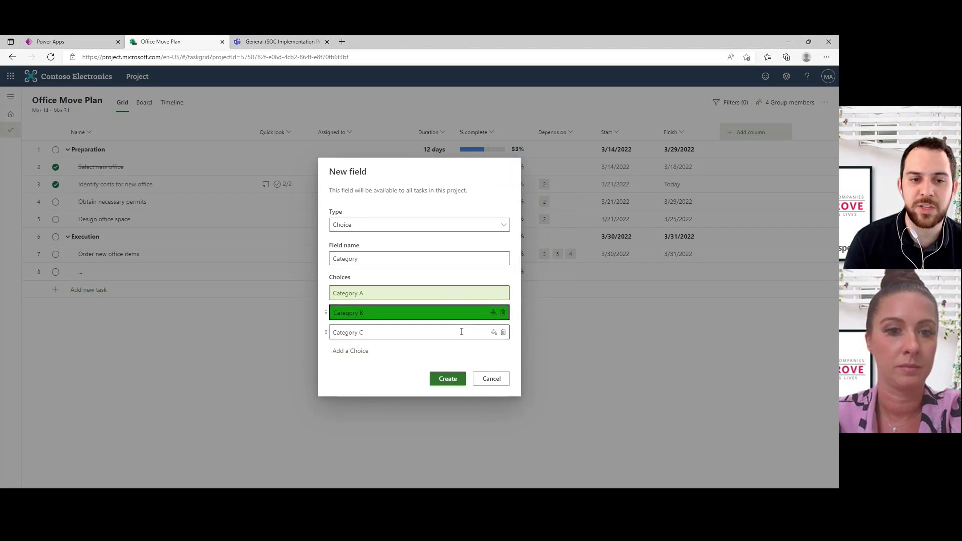
left_click(494, 332)
left_click(498, 287)
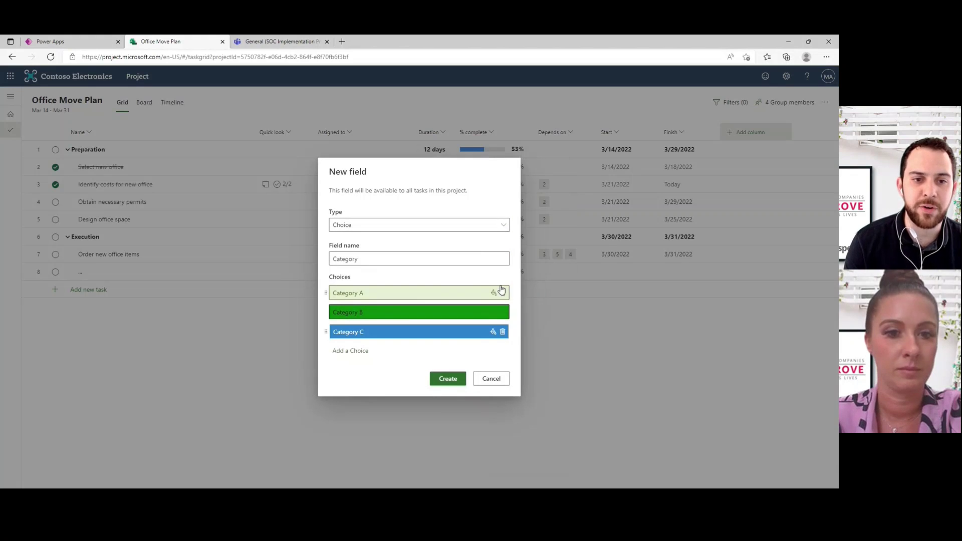
left_click(447, 379)
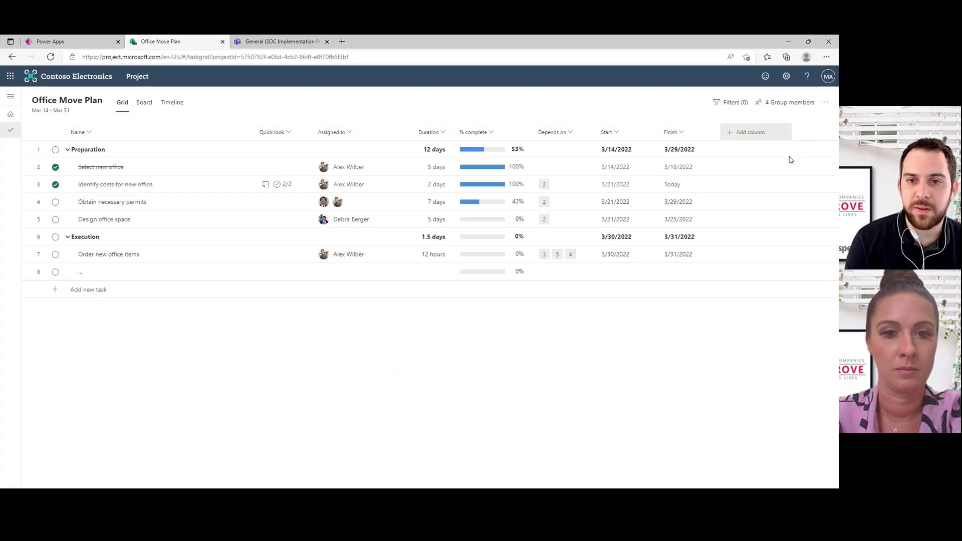
Assign Category A to the tasks "Select new office" and "Identify costs for new office"
left_click(737, 169)
left_click(758, 171)
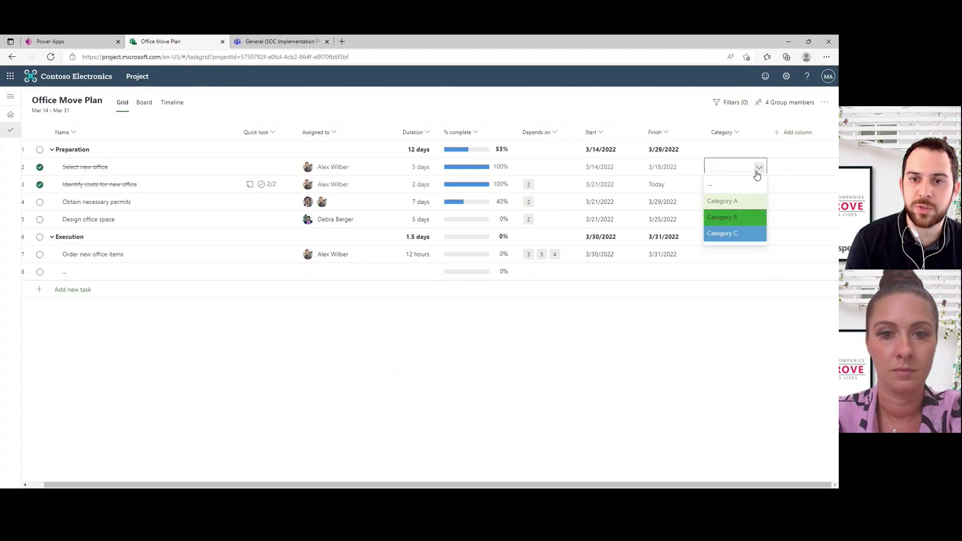
left_click(727, 201)
left_click(756, 190)
left_click(758, 185)
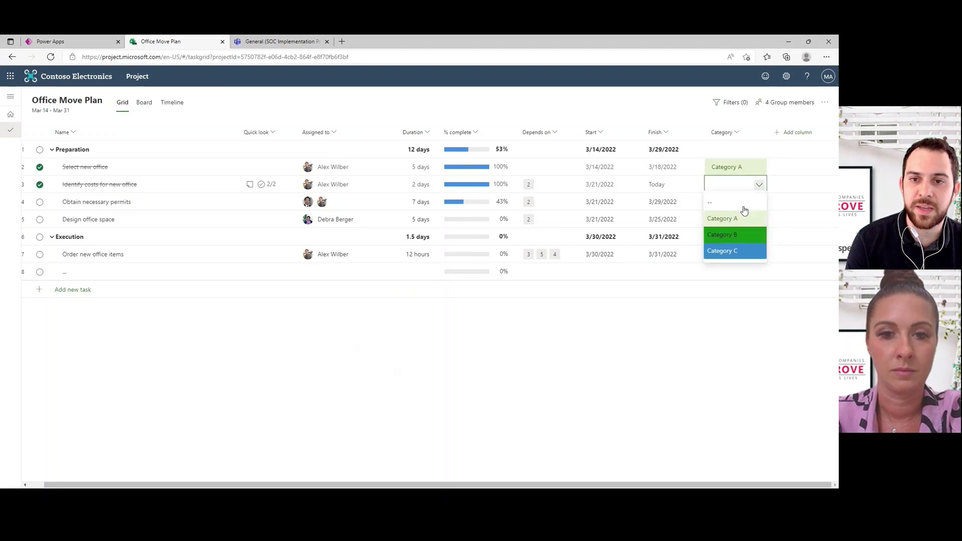
left_click(736, 219)
Assign Category B to the tasks "Obtain necessary permits" and "Design office space"
left_click(757, 205)
left_click(758, 203)
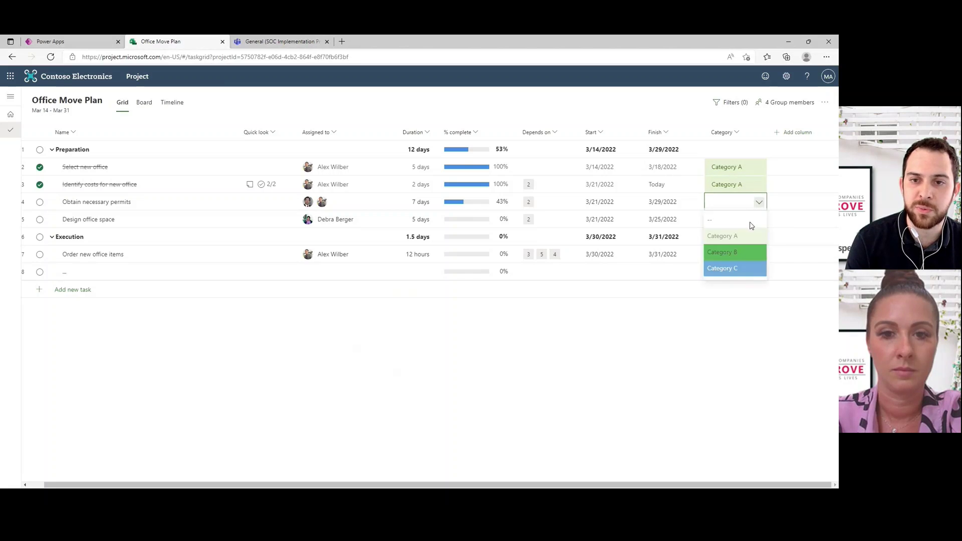
left_click(735, 252)
left_click(746, 222)
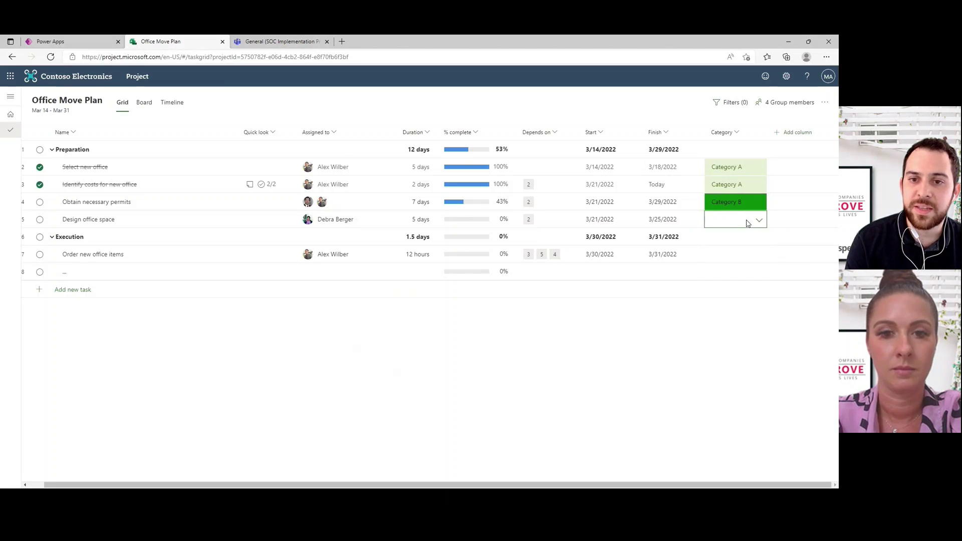
left_click(757, 221)
left_click(736, 271)
Assign Category C to the task "Order new office items"
left_click(731, 258)
left_click(758, 254)
left_click(732, 326)
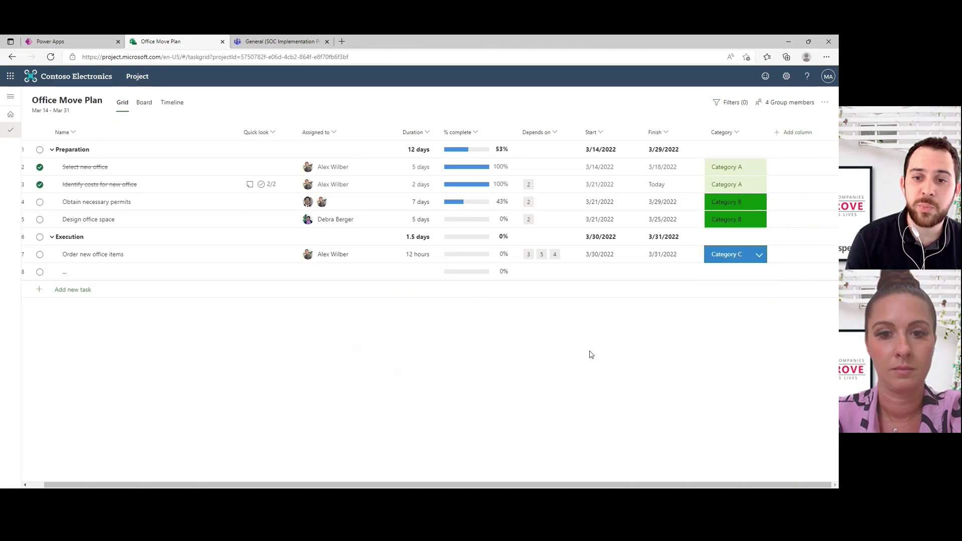
Filter the board's tasks by the keyword "category b" and show the filtered tasks on the timeline
left_click_drag(597, 481, 552, 481)
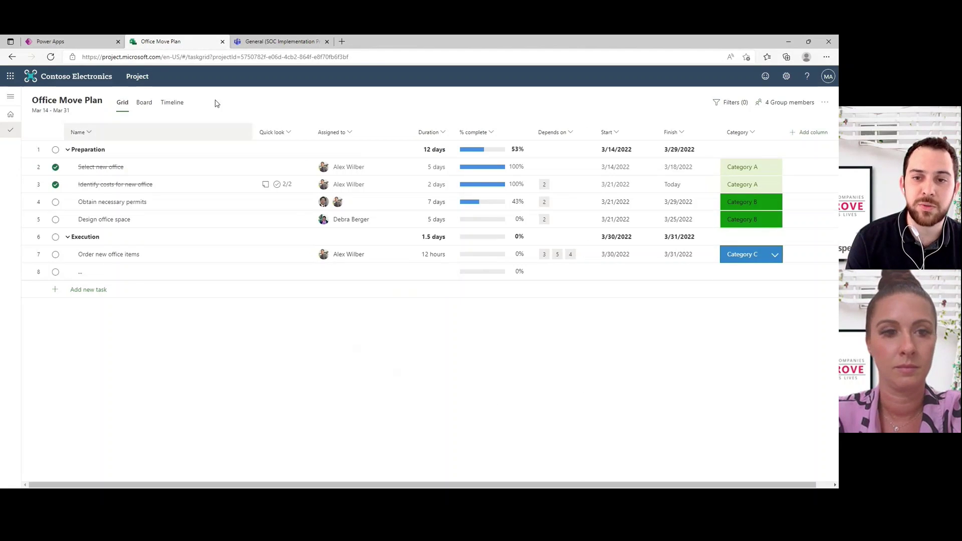
left_click(146, 103)
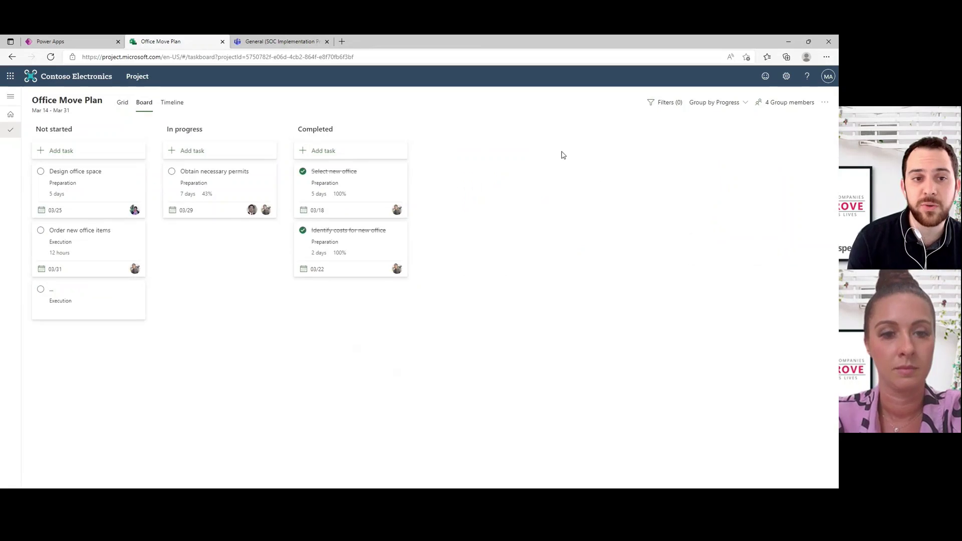
left_click(672, 103)
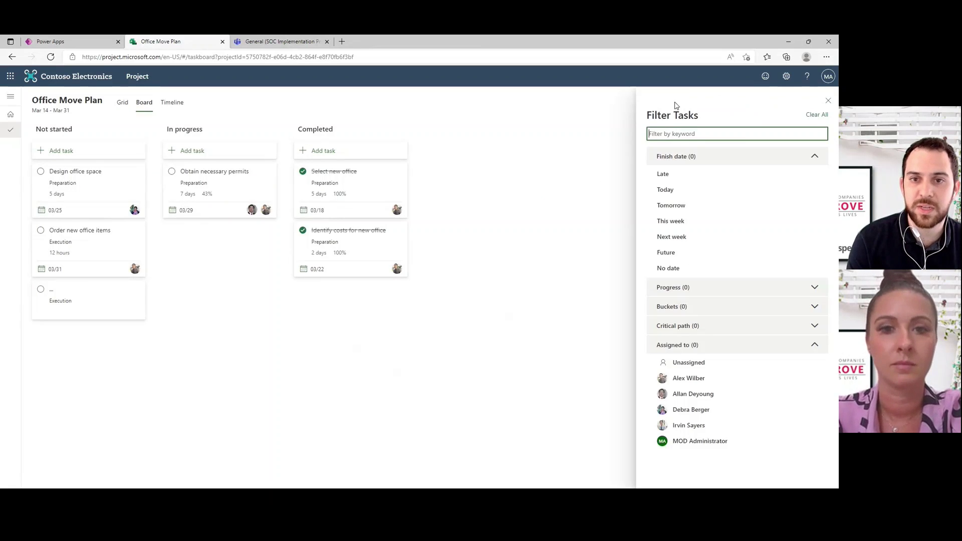
type("category b")
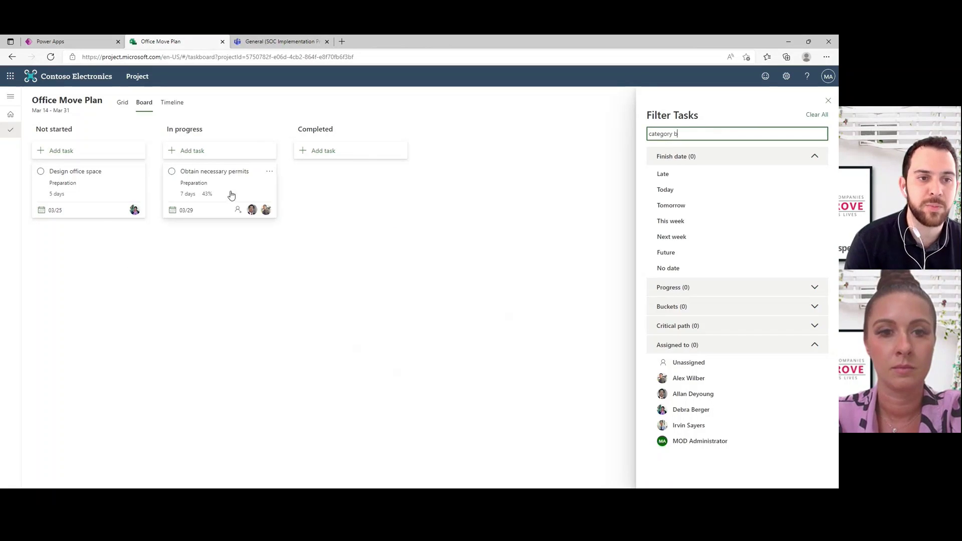
left_click(172, 102)
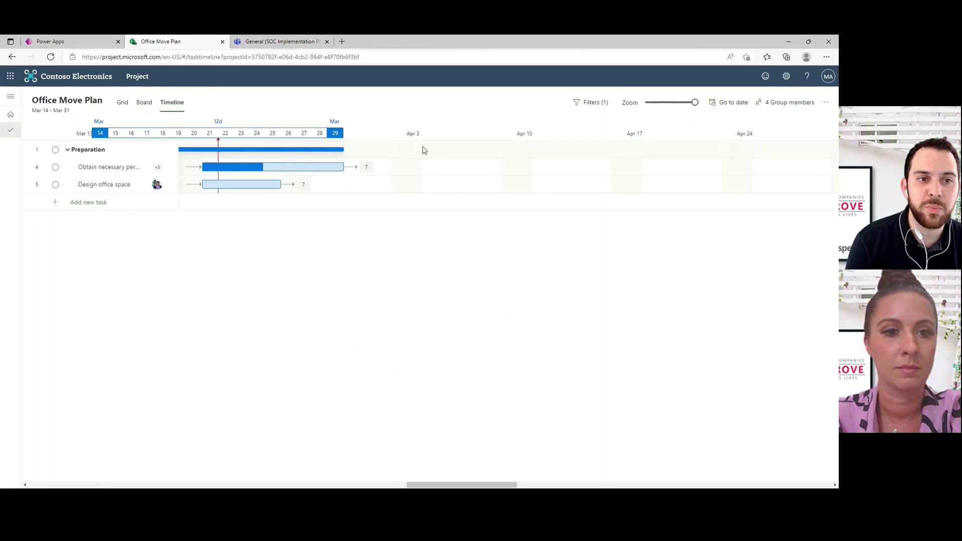
left_click(593, 102)
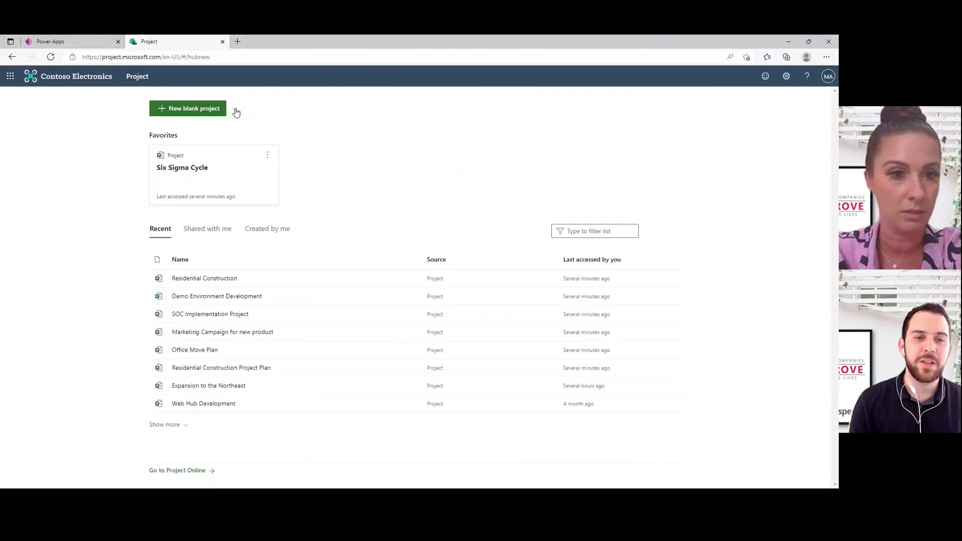
Import the Project desktop file "Office move plan.mpp" from the MS Project Templates folder as a new project
left_click(235, 110)
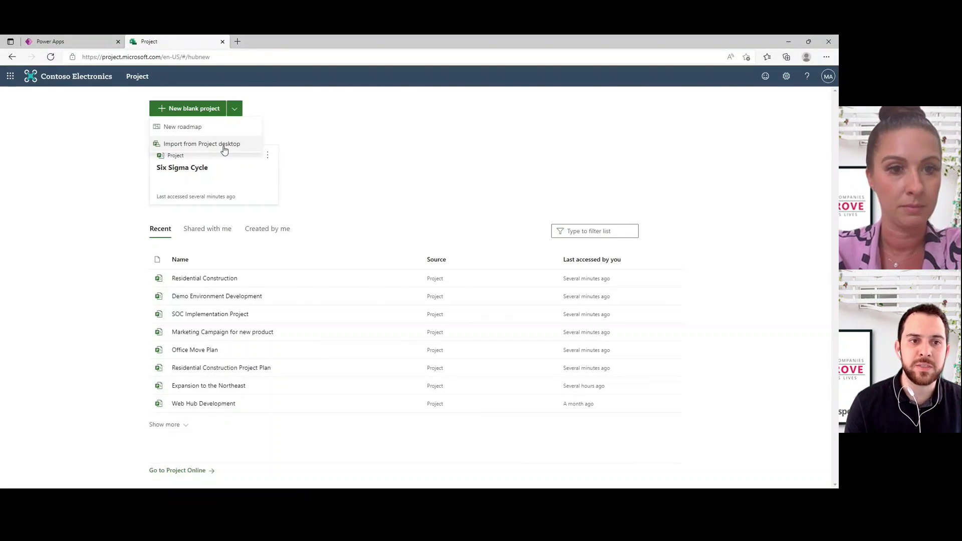
left_click(222, 144)
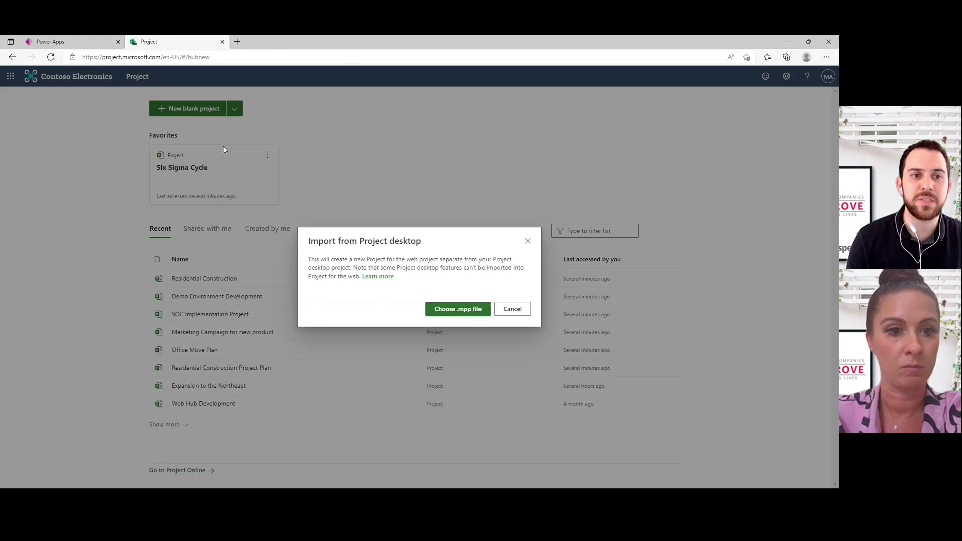
left_click(457, 315)
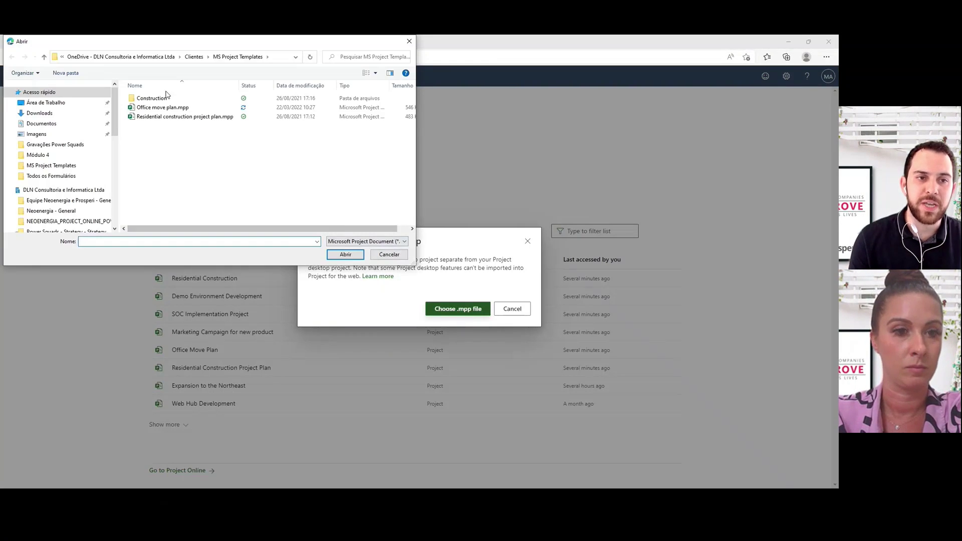
double_click(151, 110)
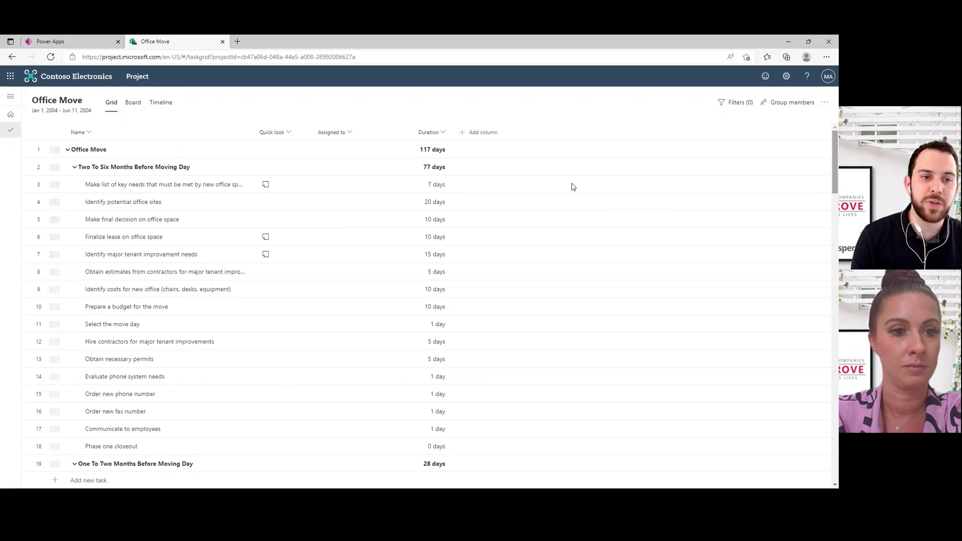
Look through the task list and durations of the imported Office Move project
scroll(690, 193, "down", 5)
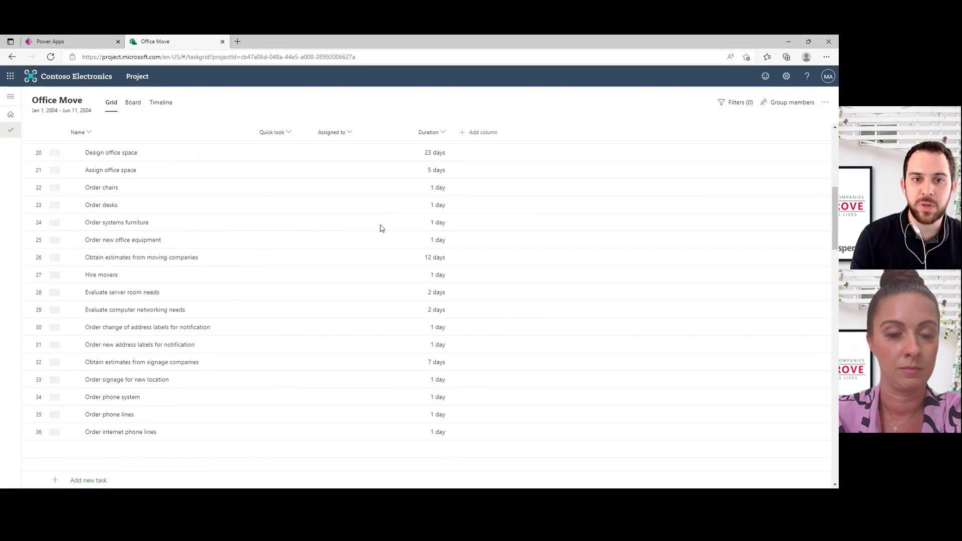
scroll(361, 232, "down", 5)
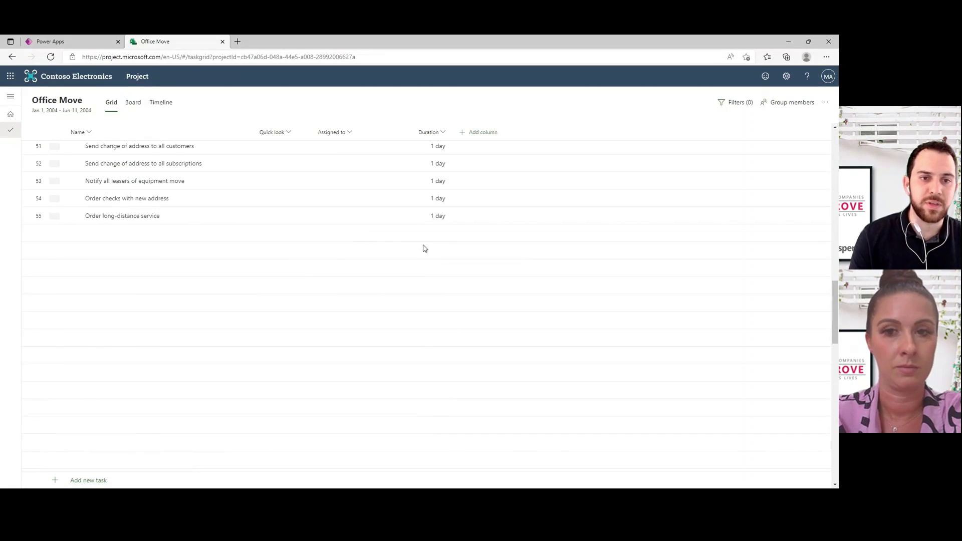
scroll(366, 314, "down", 3)
scroll(541, 315, "down", 2)
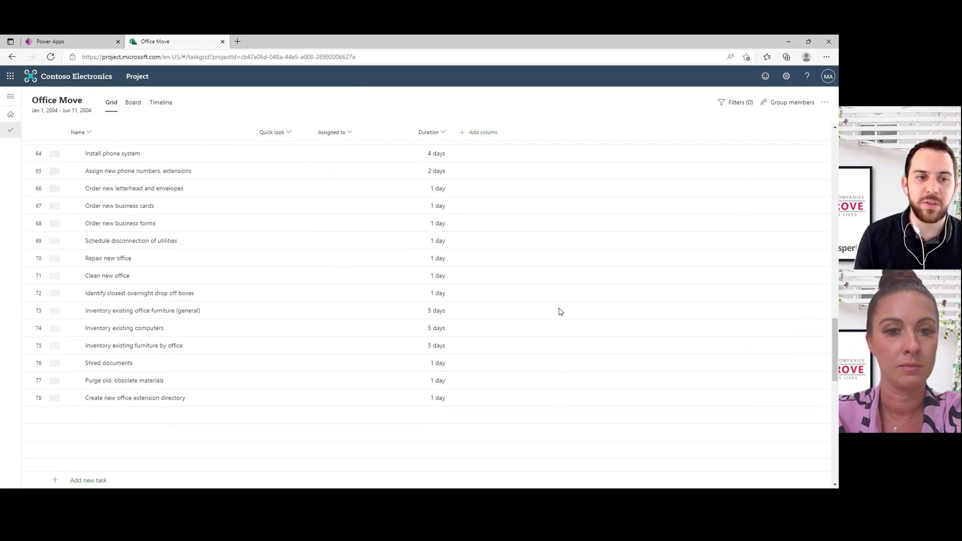
scroll(561, 311, "down", 2)
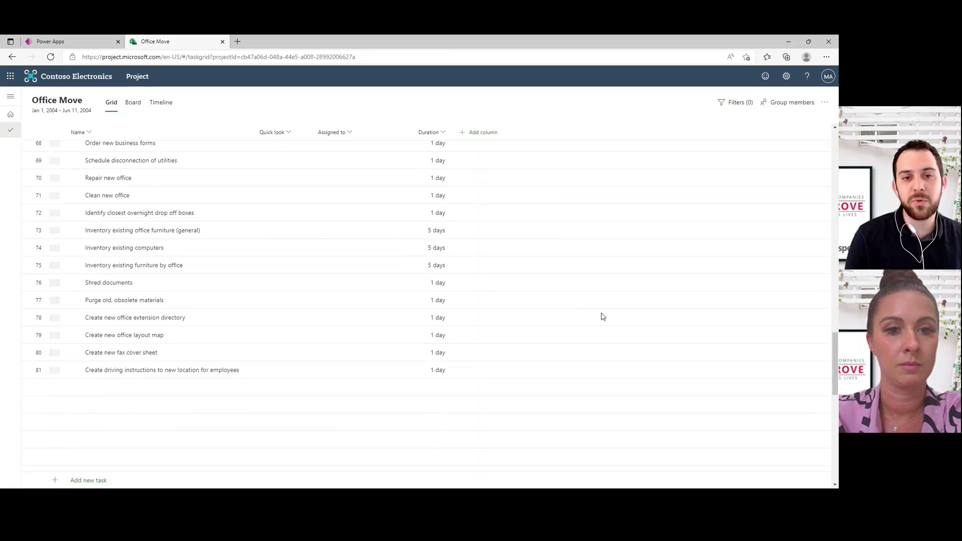
Look through the remaining tasks of the imported Office Move project and open its project details
scroll(647, 333, "down", 3)
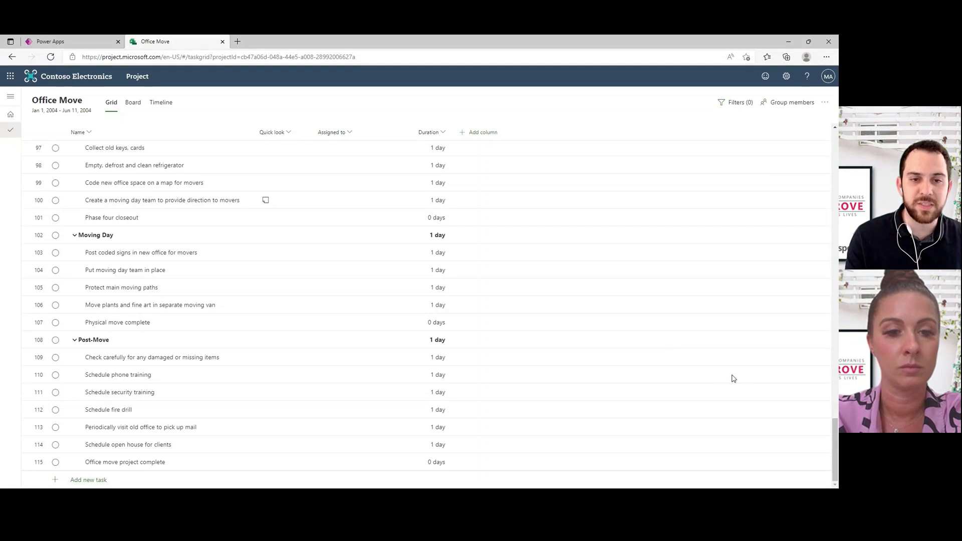
left_click_drag(835, 438, 830, 136)
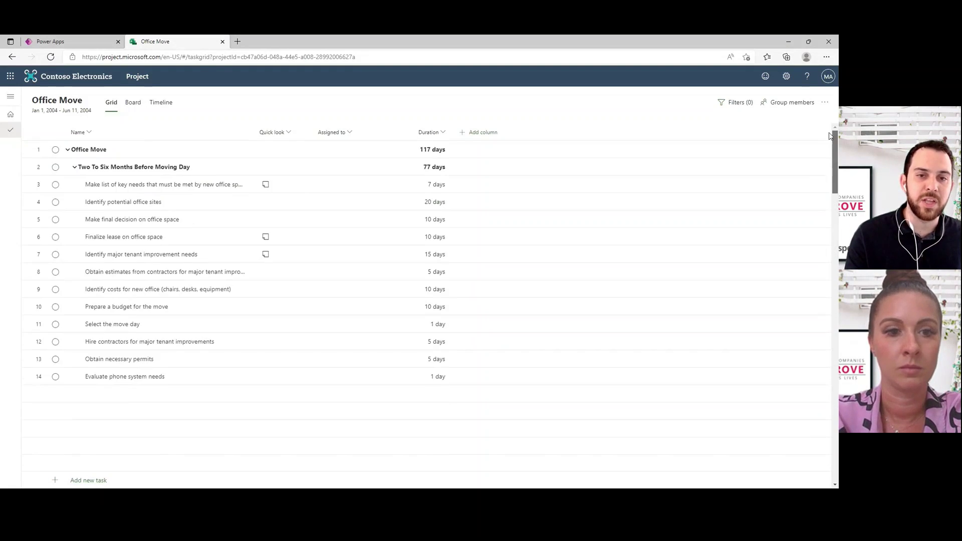
left_click(70, 101)
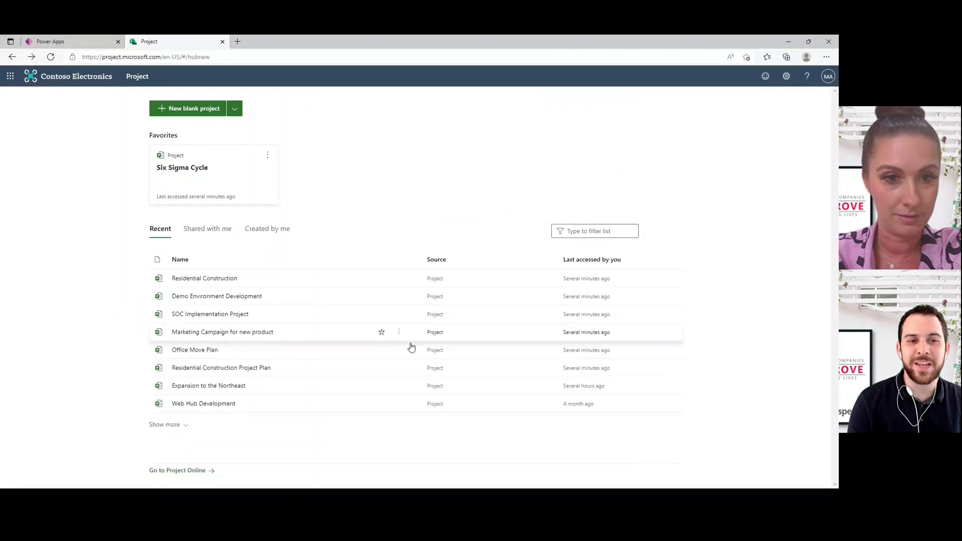
Make a copy of the "Office Move Plan" project from the recent projects list
left_click(399, 351)
left_click(379, 401)
left_click(380, 404)
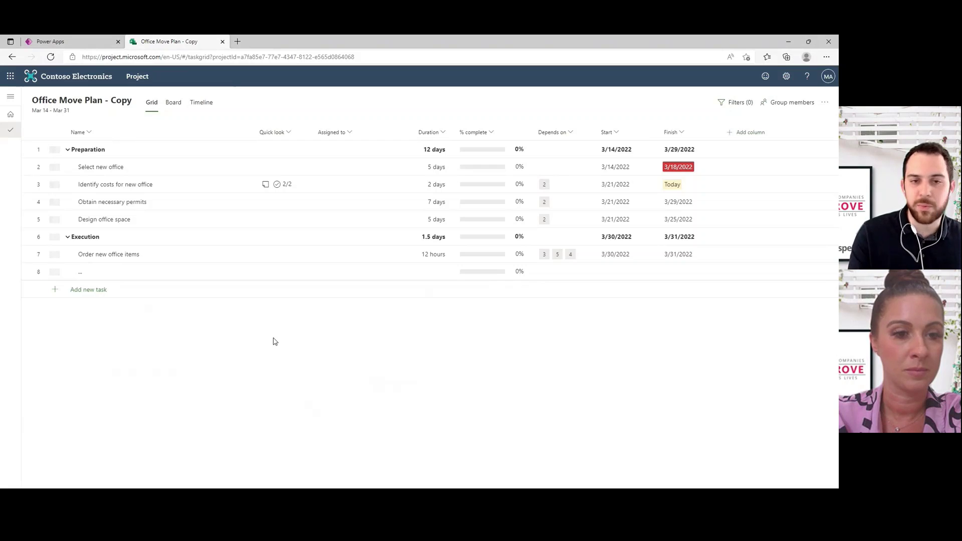
Rename the copied project as "New Office Move Plan" in its project details
left_click(88, 106)
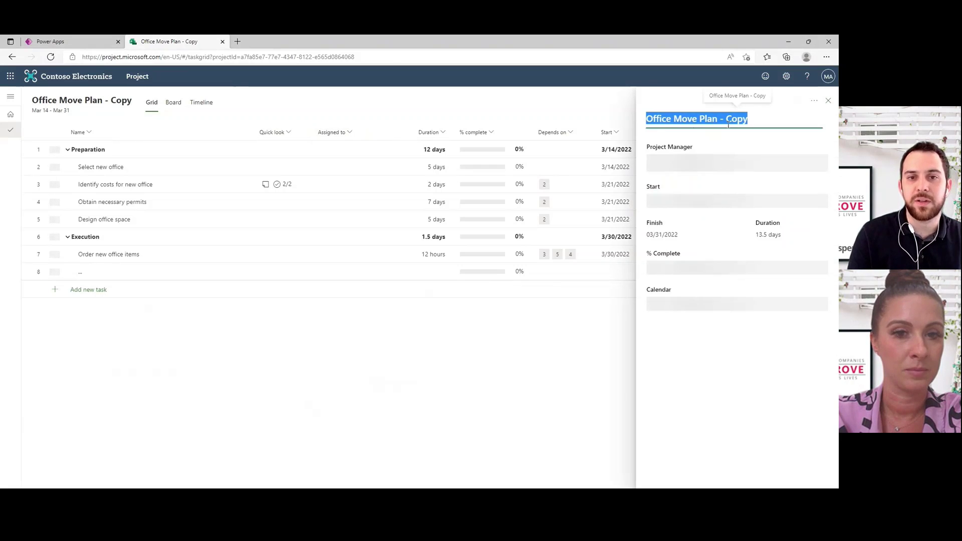
left_click(721, 120)
left_click(762, 119)
key("BackSpace")
key("BackSpace")
key("BackSpace")
key("BackSpace")
key("BackSpace")
key("BackSpace")
key("BackSpace")
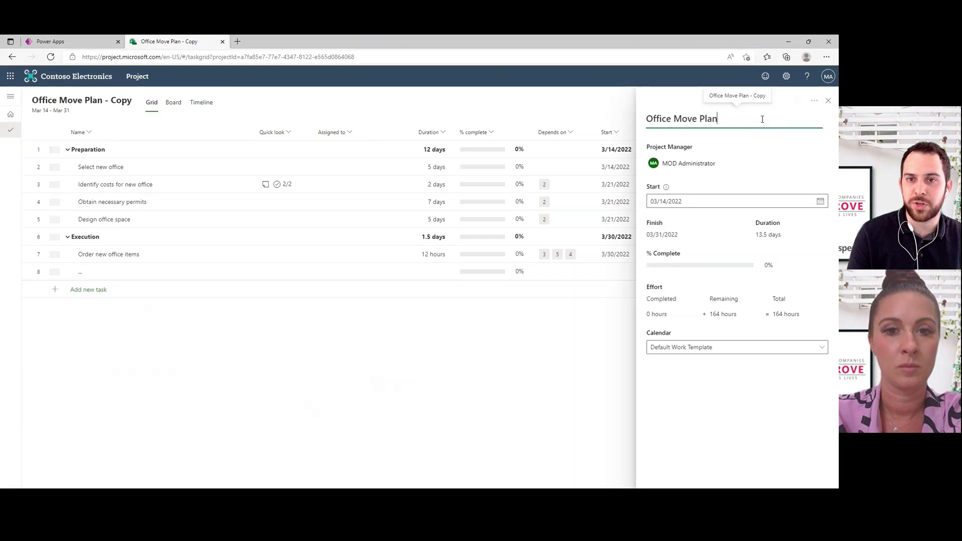
key("Home")
type("New")
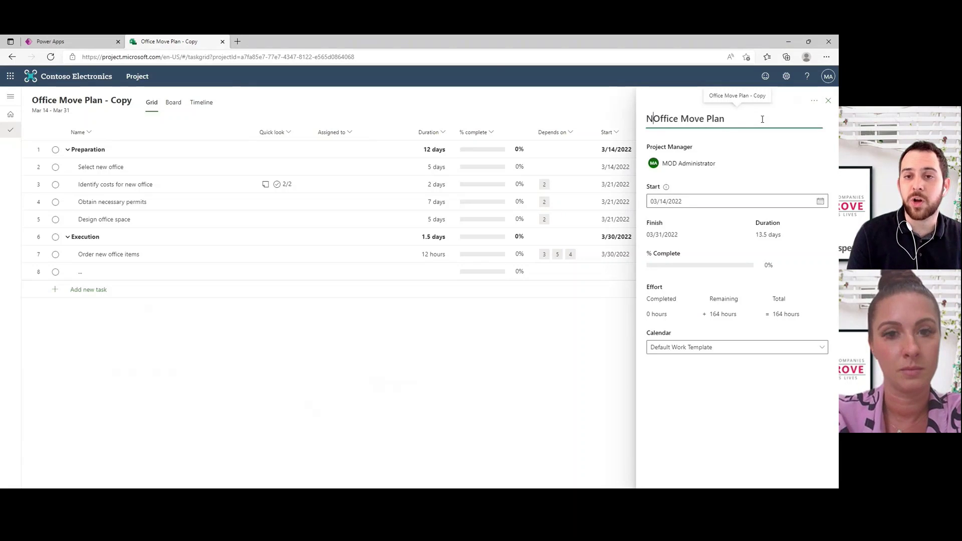
key("Tab")
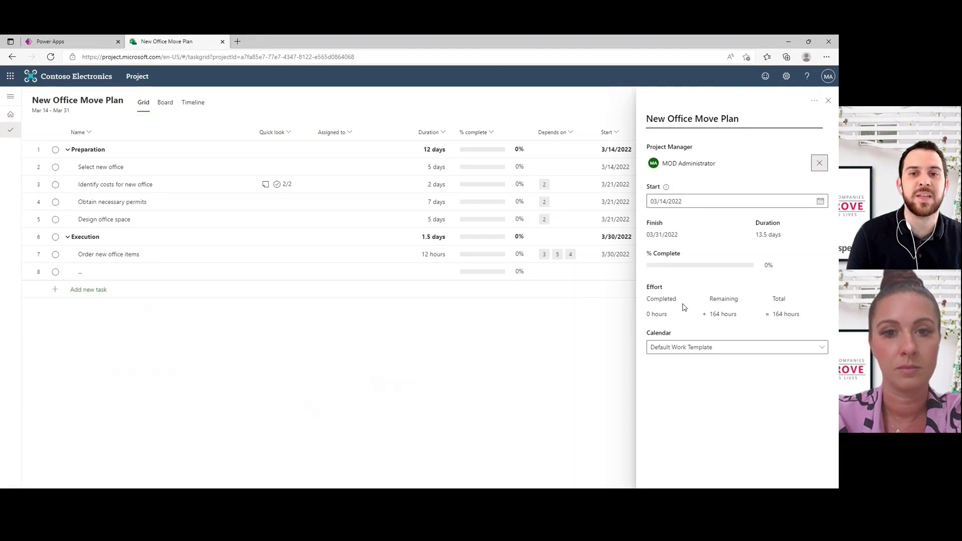
left_click(830, 104)
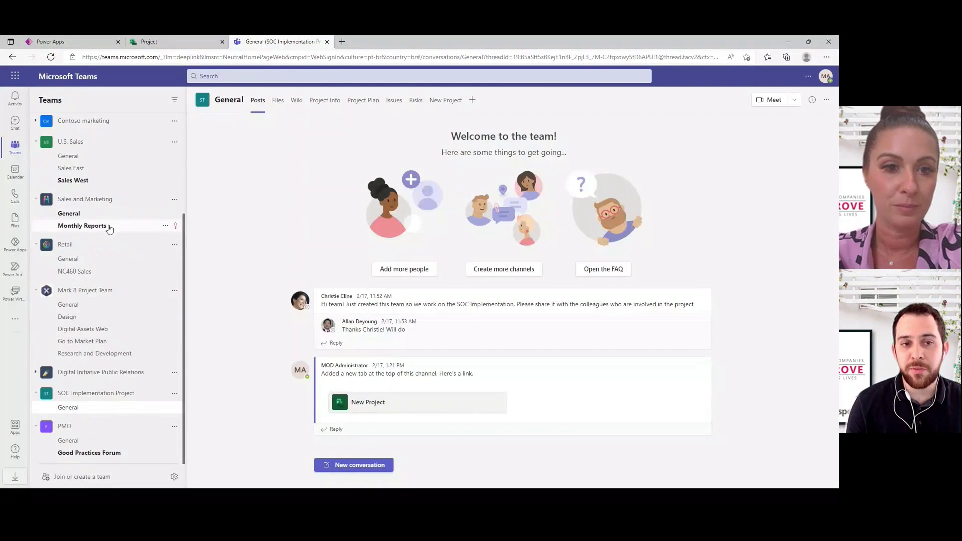
In Microsoft Teams, view the SOC Implementation Project's plan as a grid, a board and a zoomed-out timeline
left_click(367, 101)
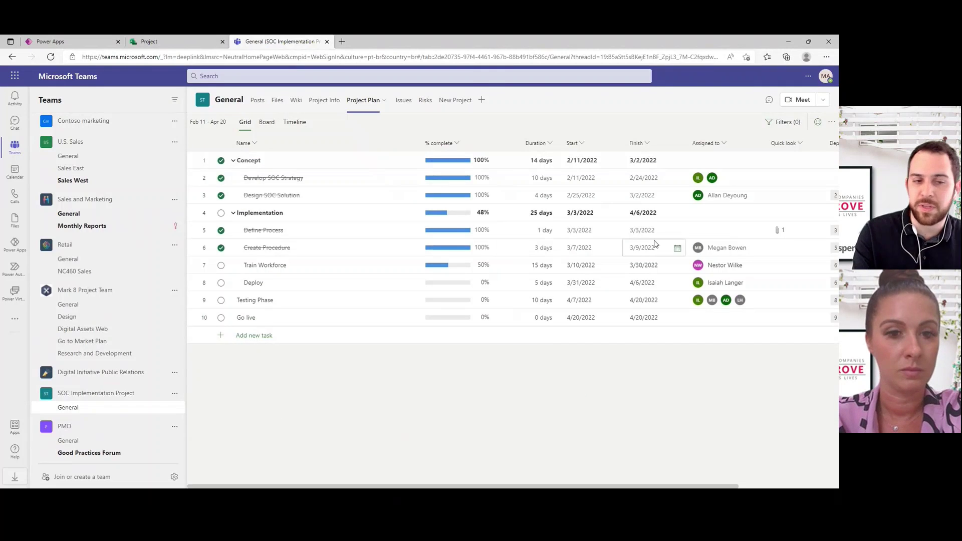
left_click(264, 123)
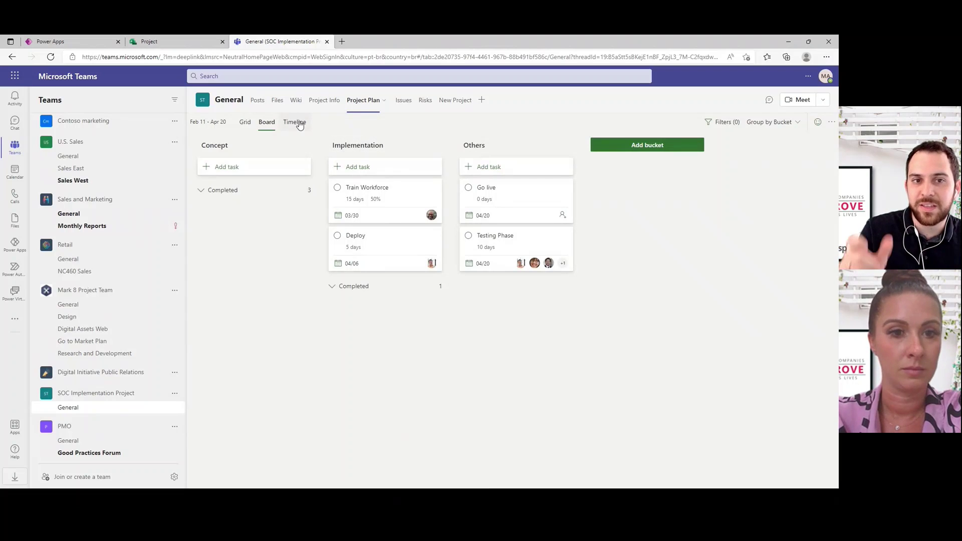
left_click(300, 123)
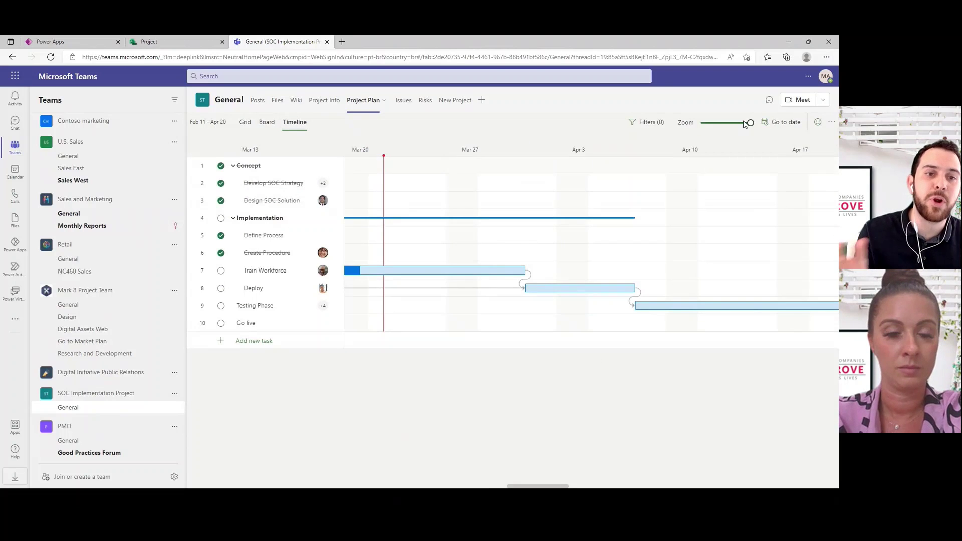
left_click_drag(751, 122, 726, 123)
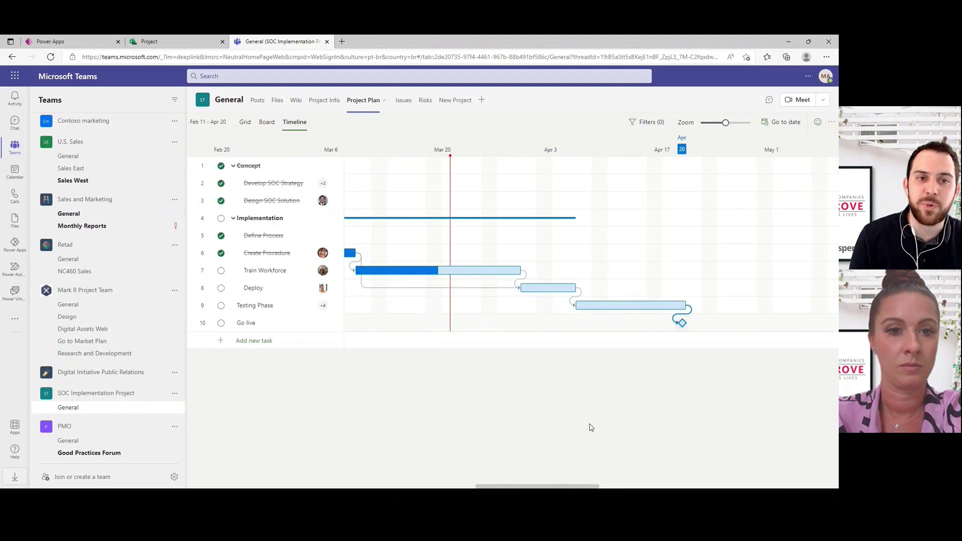
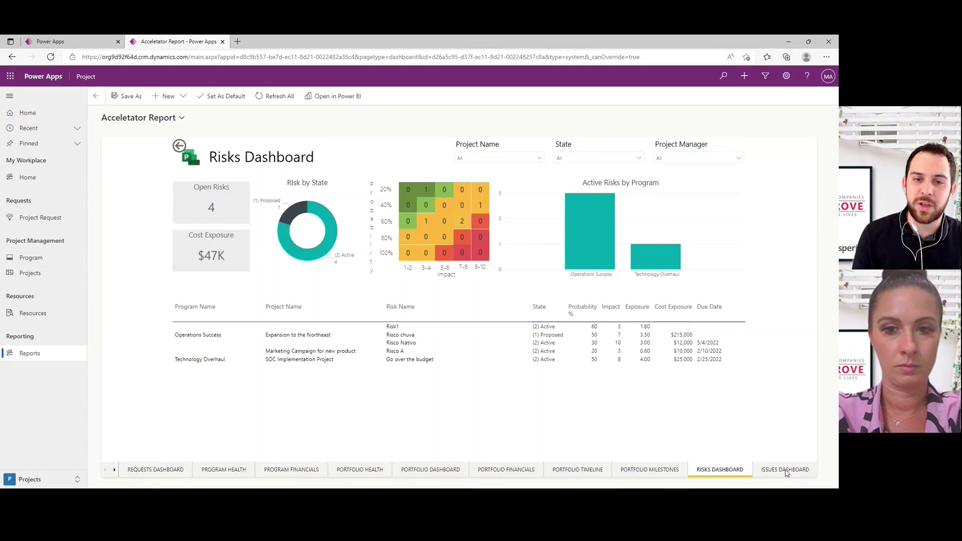
Review the Issues Dashboard, Changes Dashboard and Status Reports pages of the Power Apps accelerator report
left_click(786, 471)
left_click(114, 470)
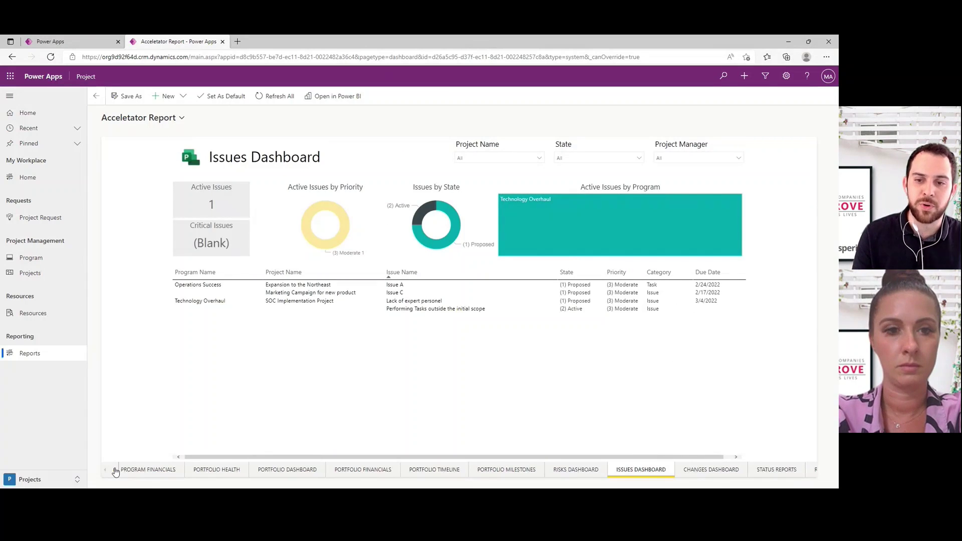
left_click(115, 471)
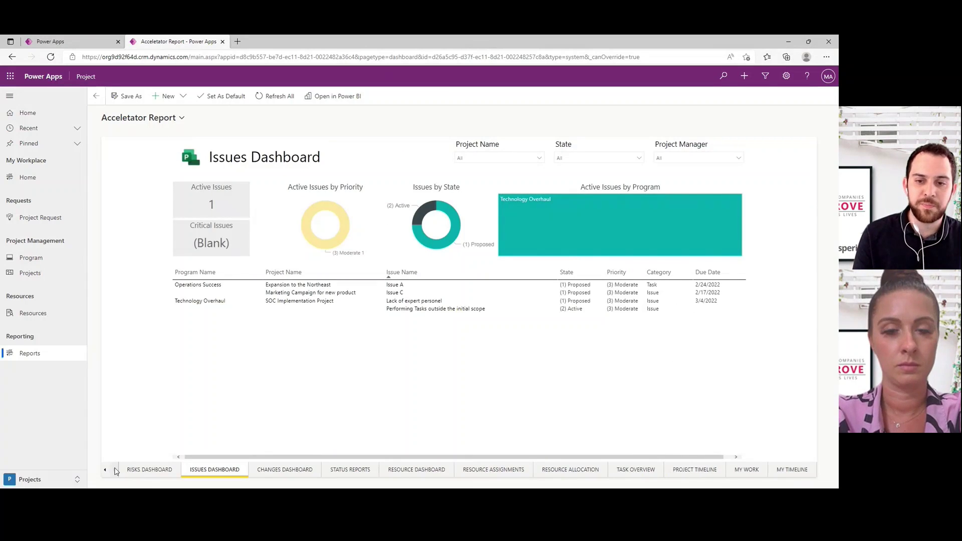
left_click(296, 472)
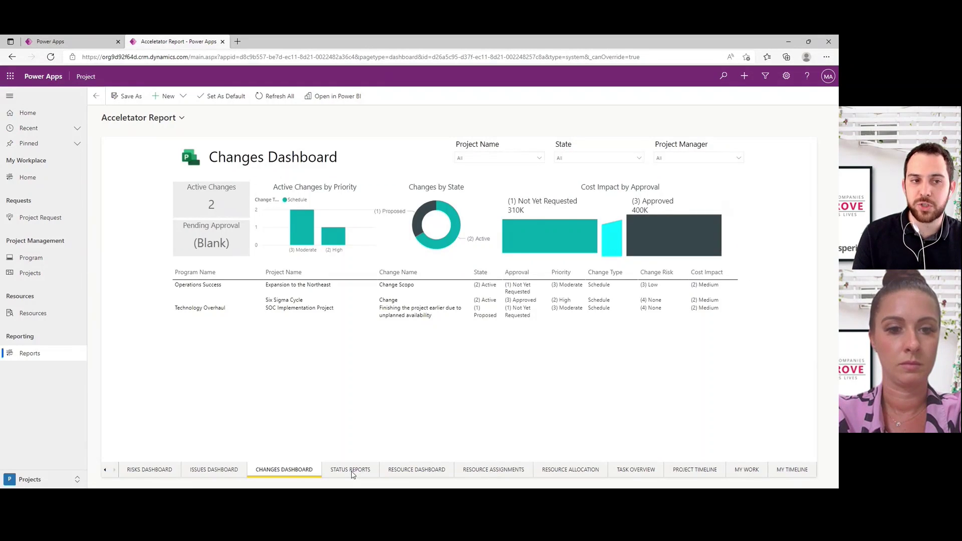
left_click(352, 474)
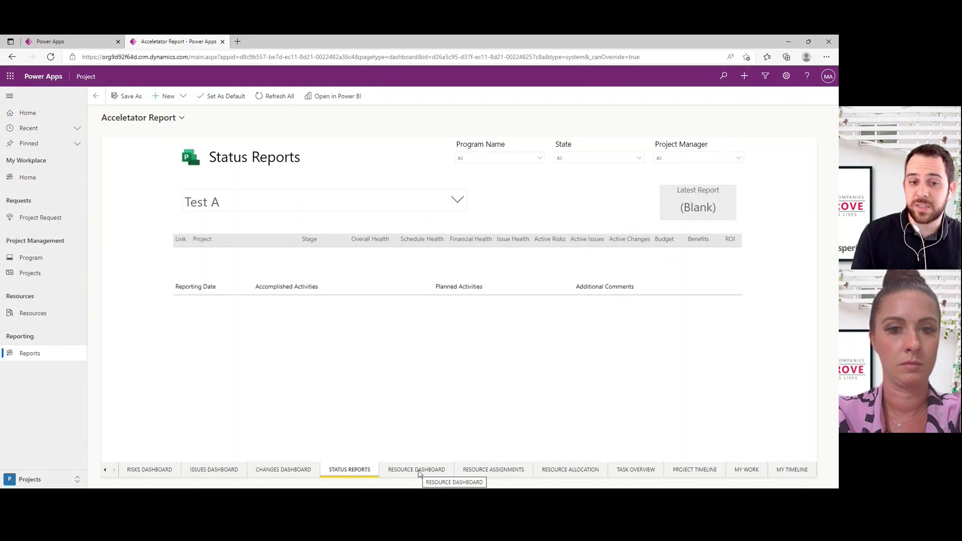
Review the Resource Dashboard, Resource Assignments and Resource Allocation pages of the report
left_click(420, 472)
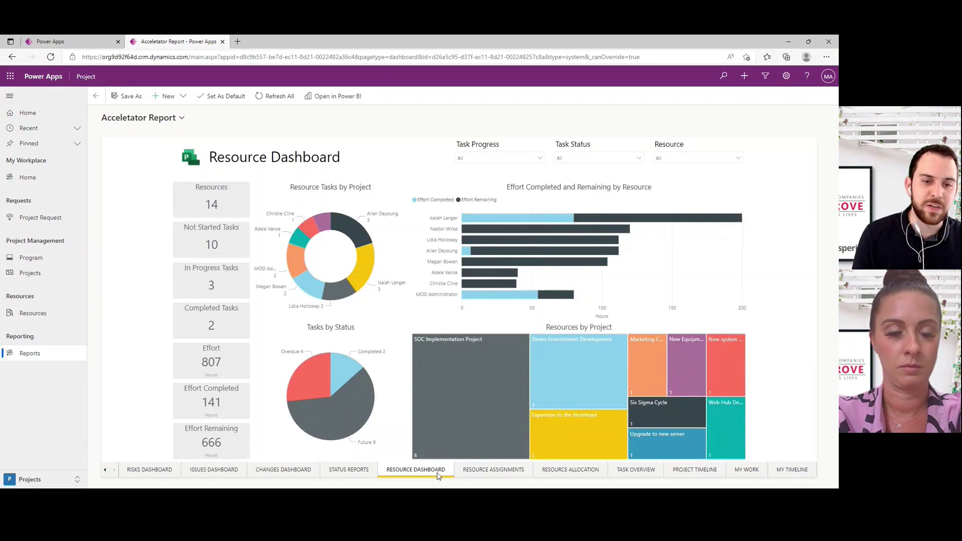
left_click(503, 471)
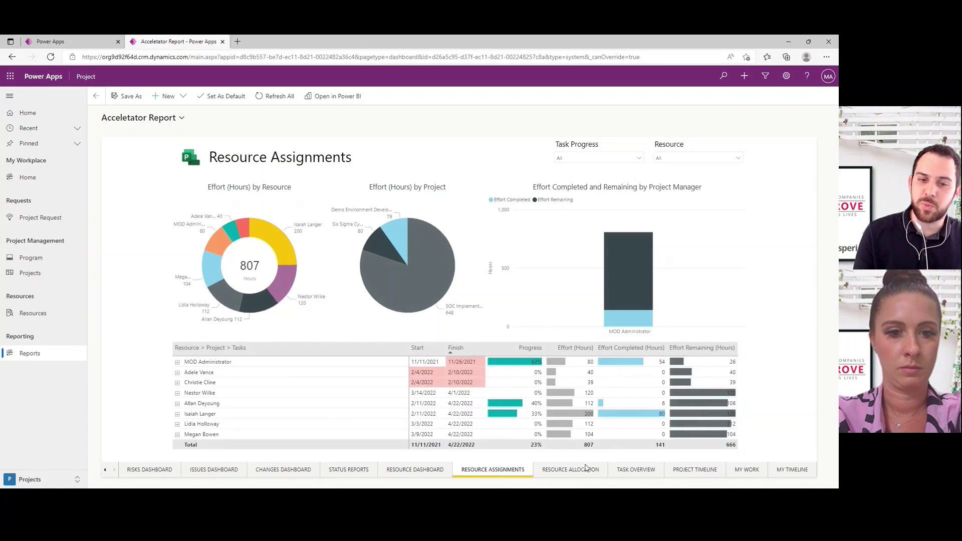
left_click(576, 470)
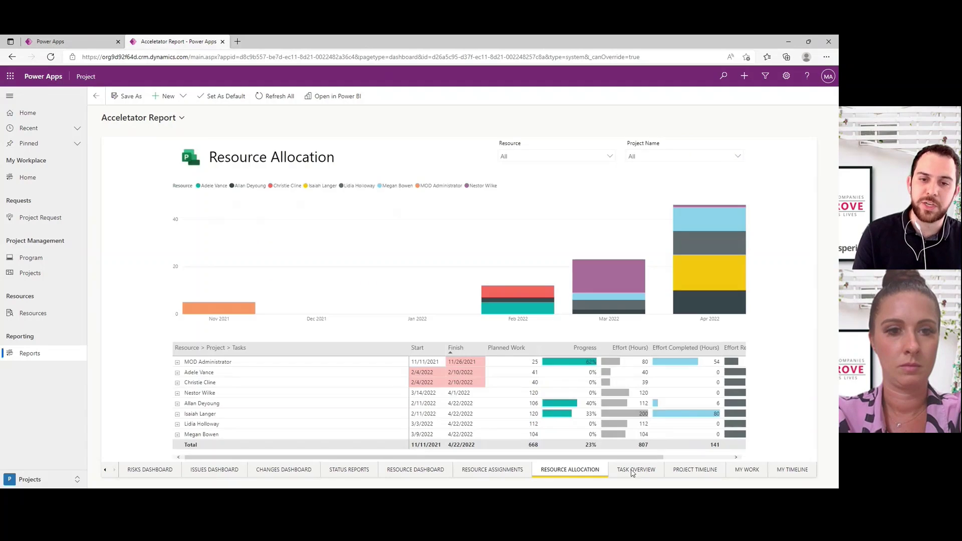
Review the Task Overview, Project Timeline, My Work and My Timeline pages of the report
left_click(635, 471)
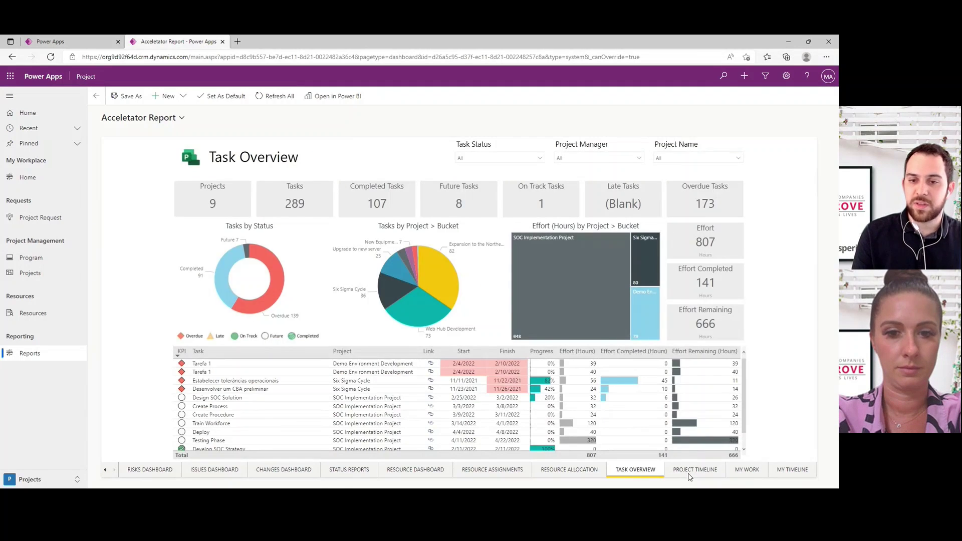
left_click(689, 474)
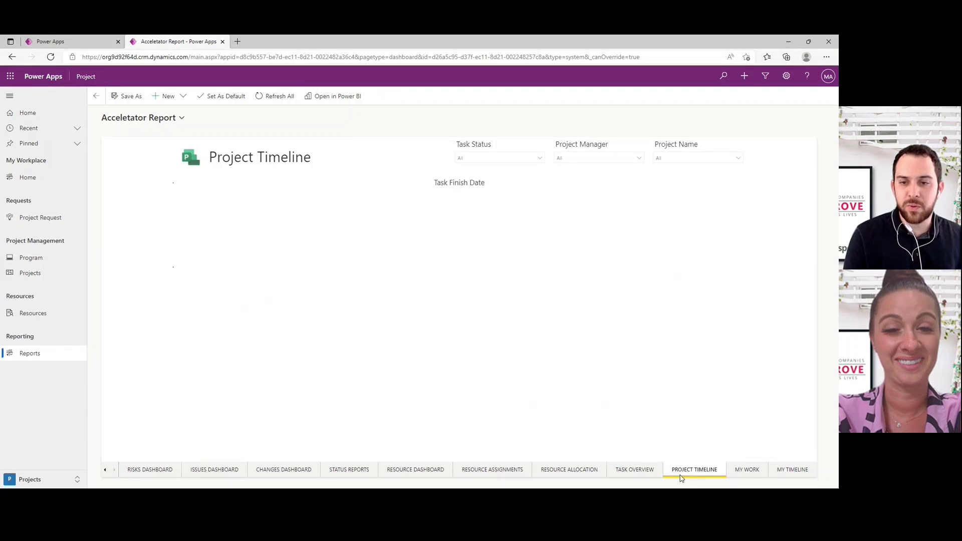
left_click(749, 474)
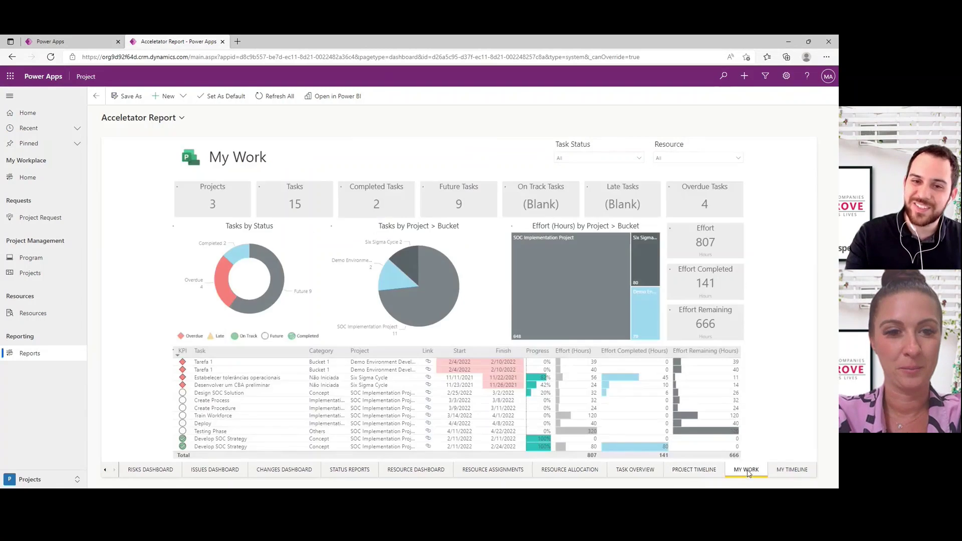
left_click(790, 472)
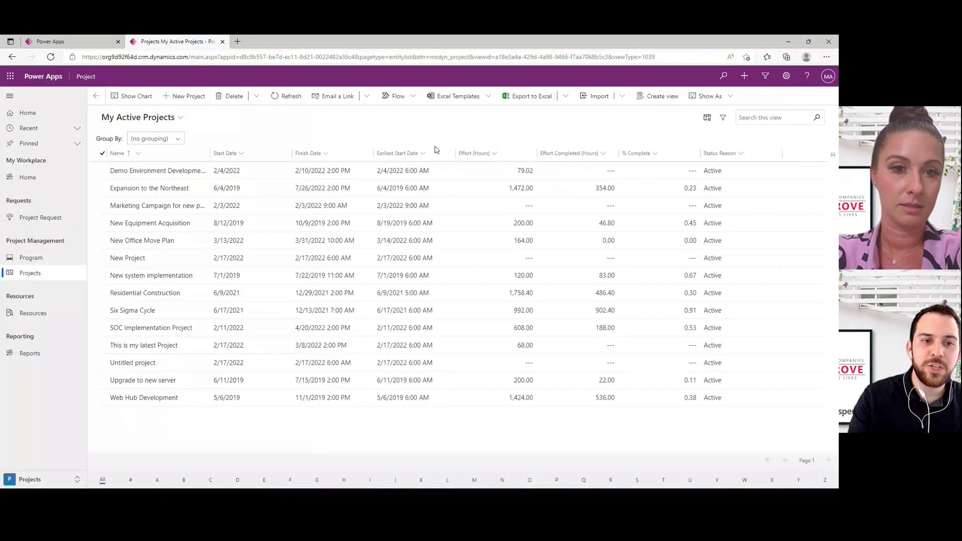
Open the SOC Implementation Project record and inspect the Business Case and Plan stages of its workflow
left_click(813, 331)
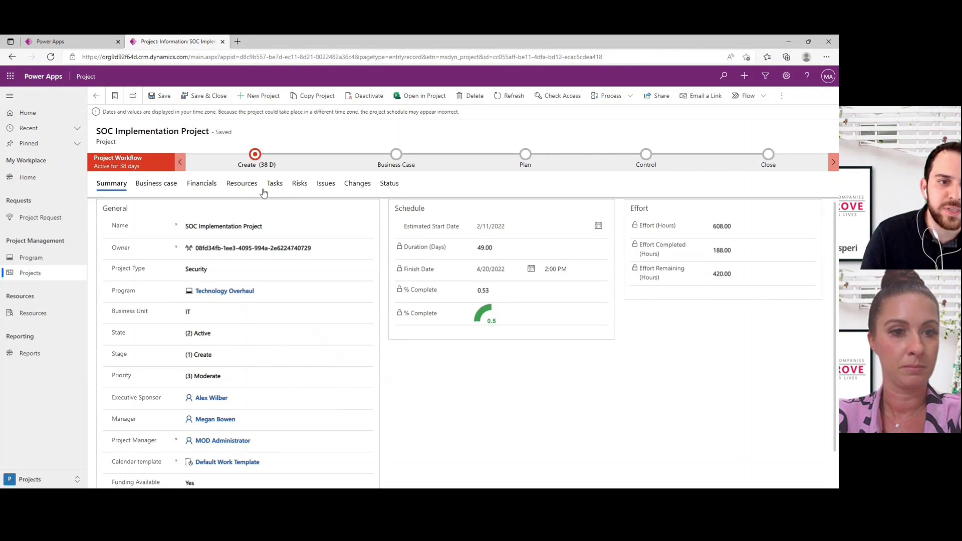
left_click(398, 159)
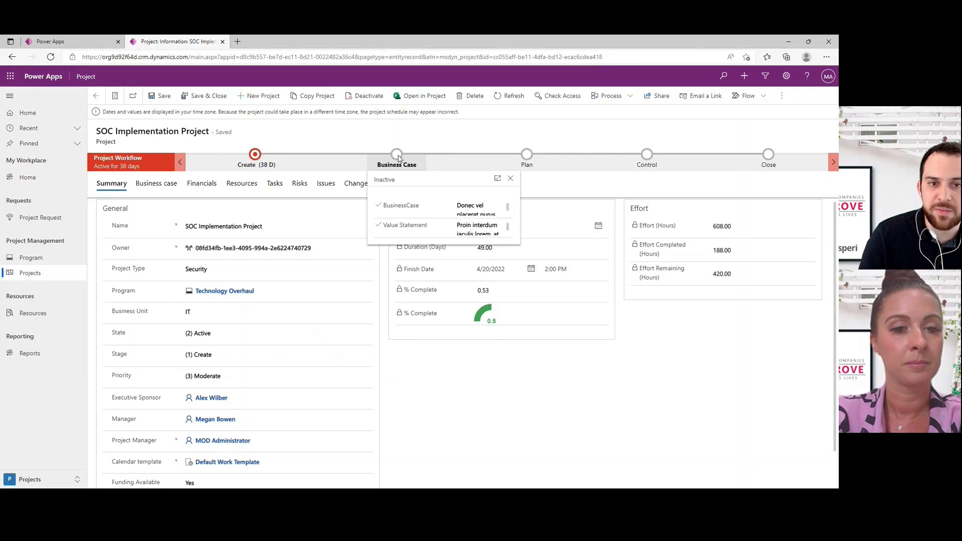
left_click(526, 156)
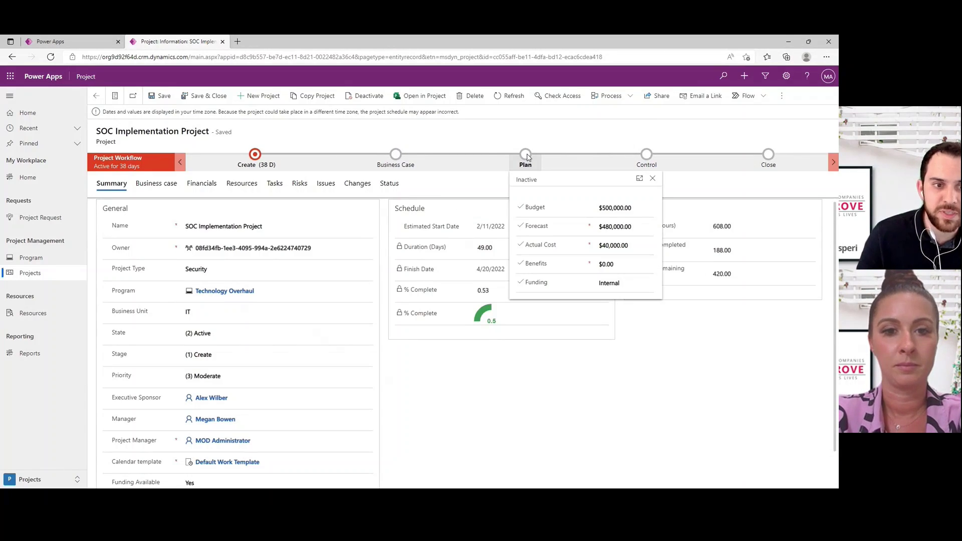
Review the SOC Implementation Project's business case, financials, resources, tasks, risks, issues and changes
left_click(174, 171)
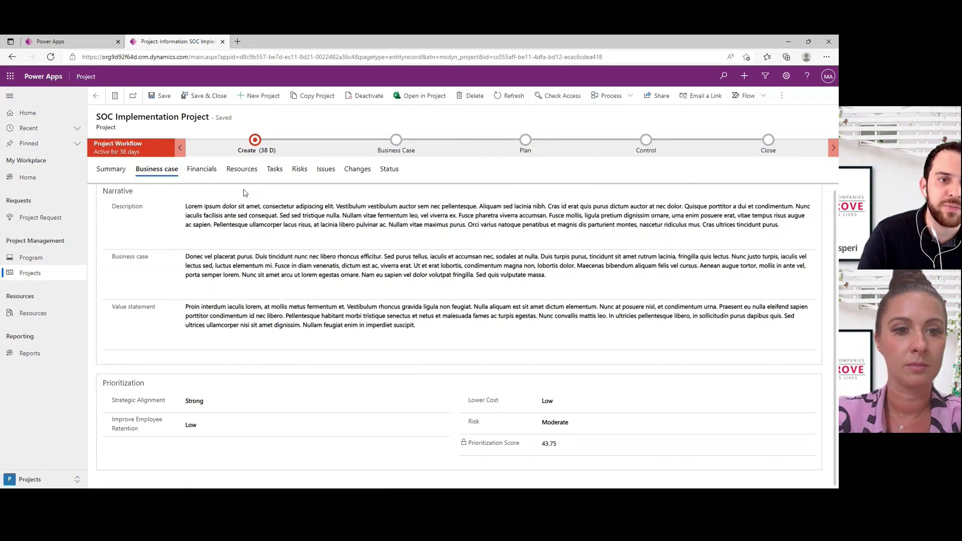
left_click(202, 170)
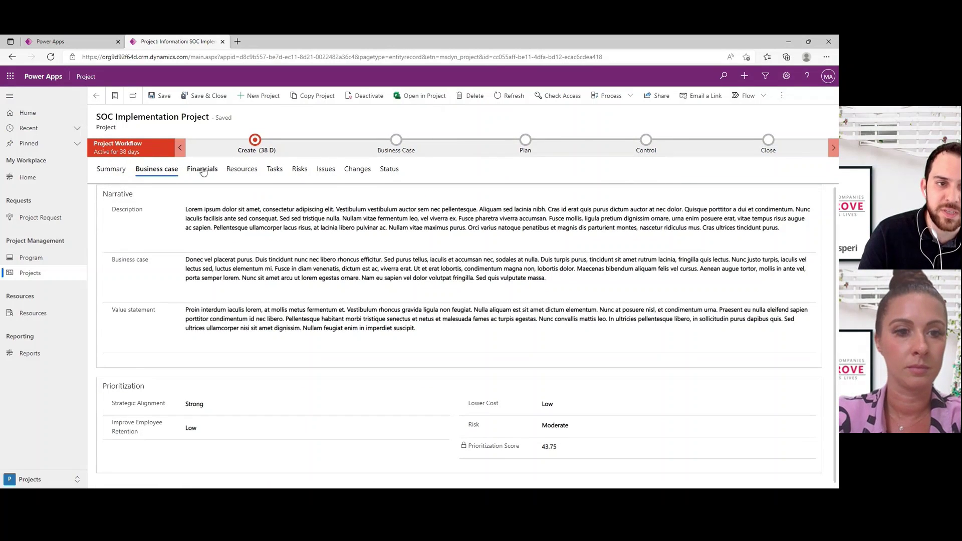
left_click(243, 170)
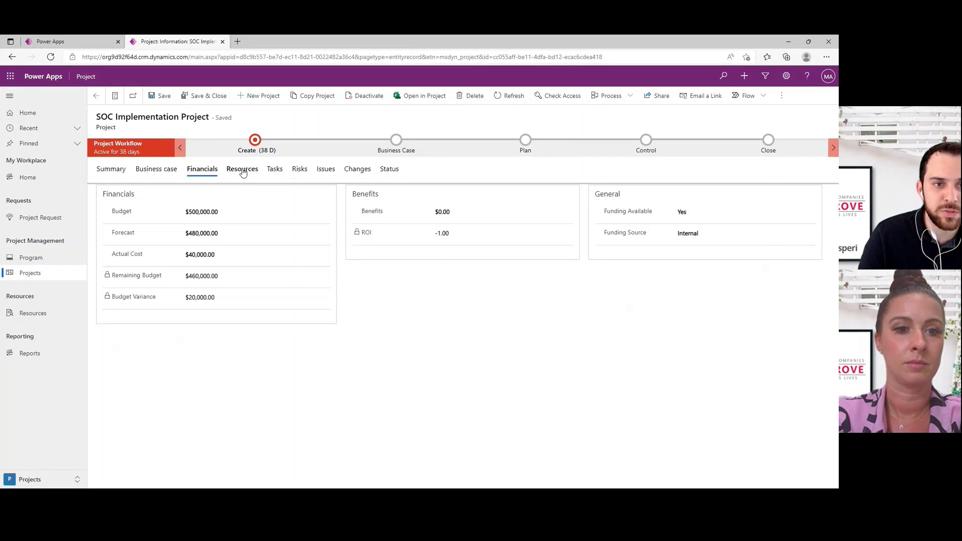
left_click(279, 171)
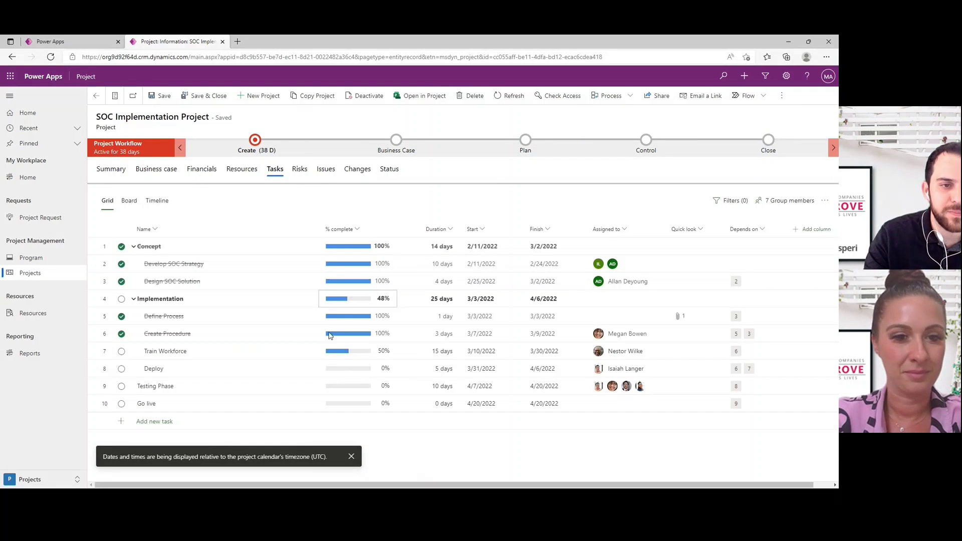
left_click(301, 171)
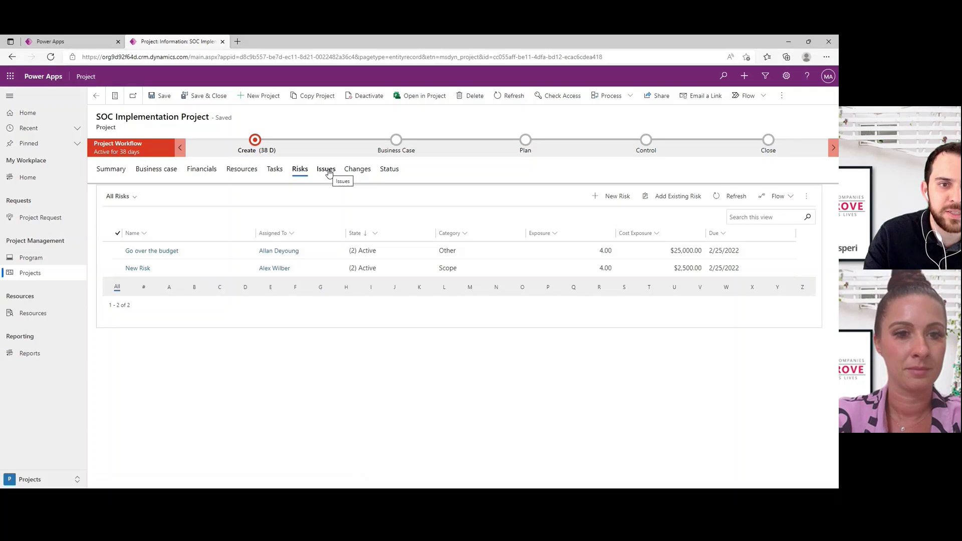
left_click(327, 170)
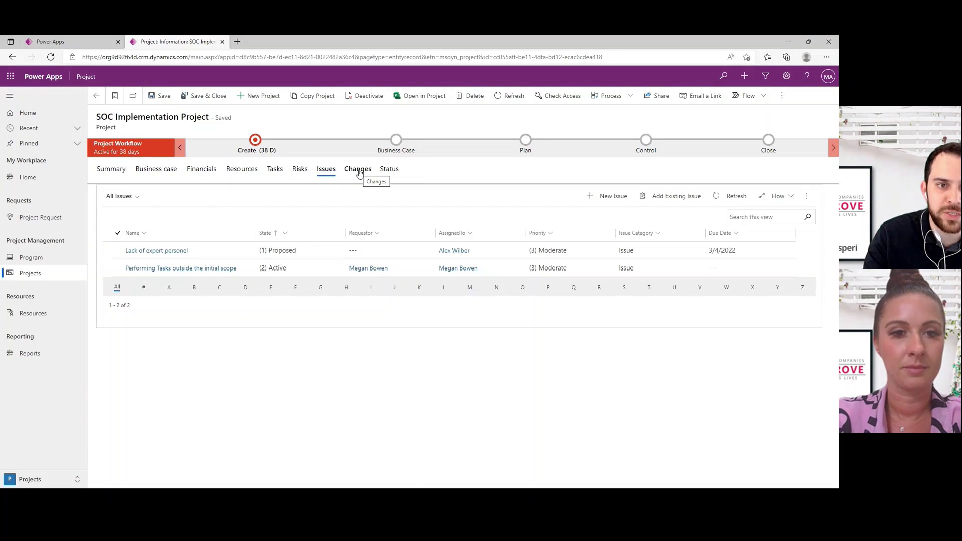
left_click(360, 172)
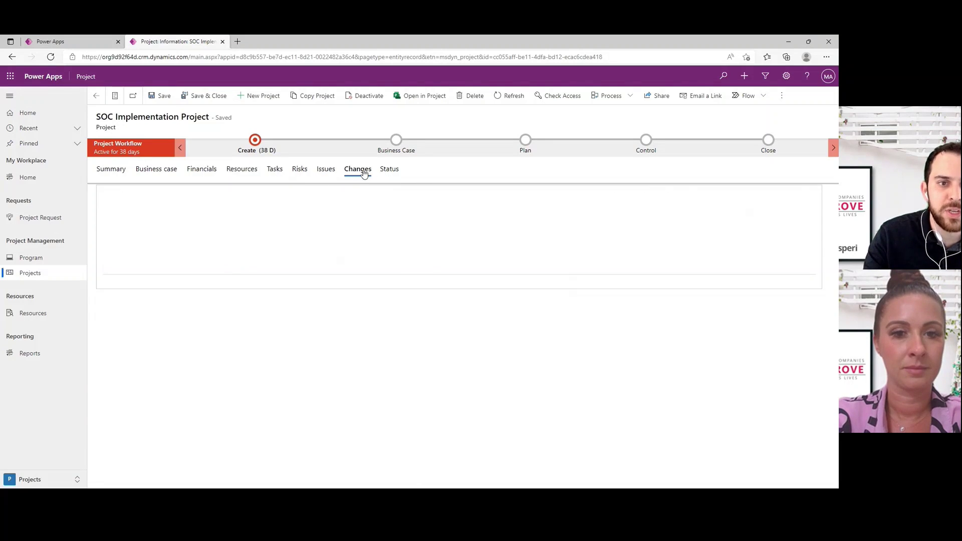
View the status section of the SOC Implementation Project record
left_click(389, 171)
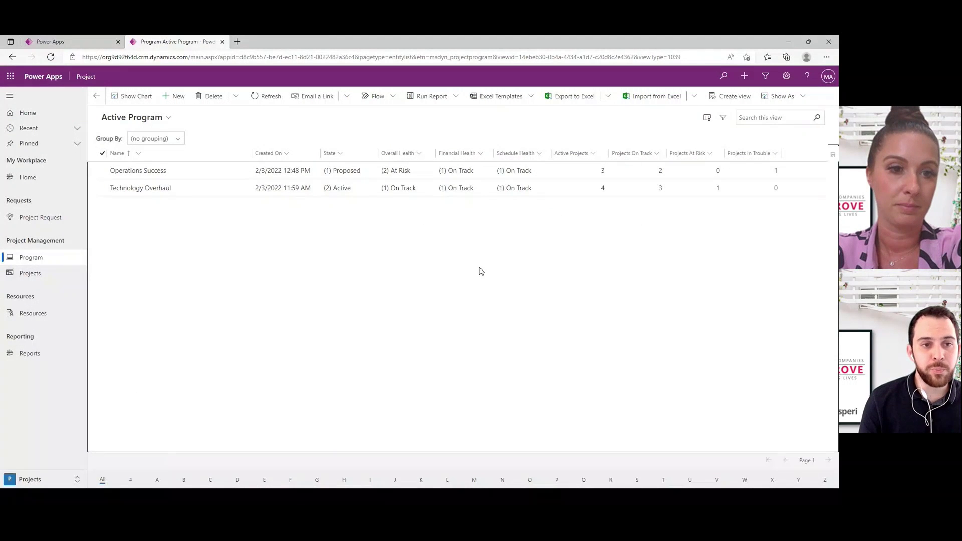
Open the Operations Success program record from the active programs and review its general information, schedule and description
double_click(819, 170)
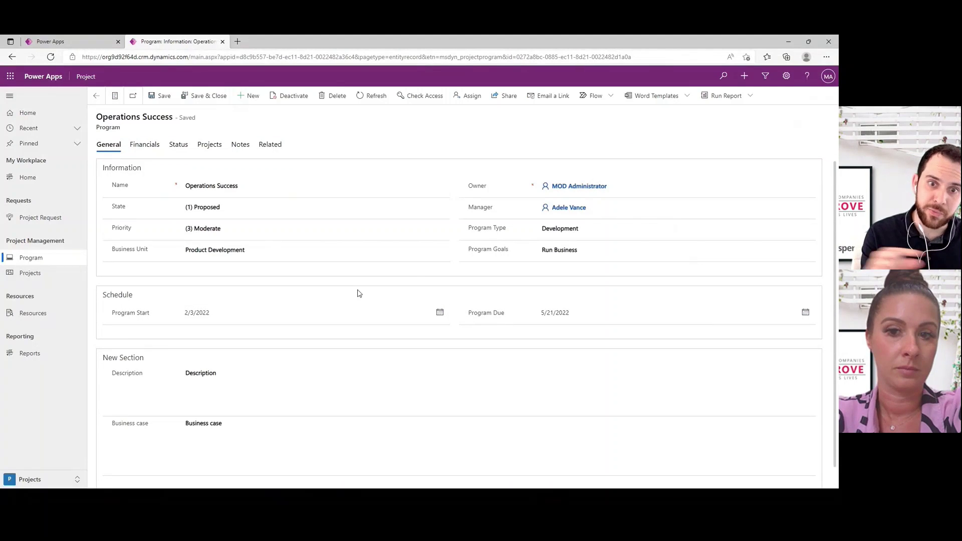
scroll(408, 274, "down", 1)
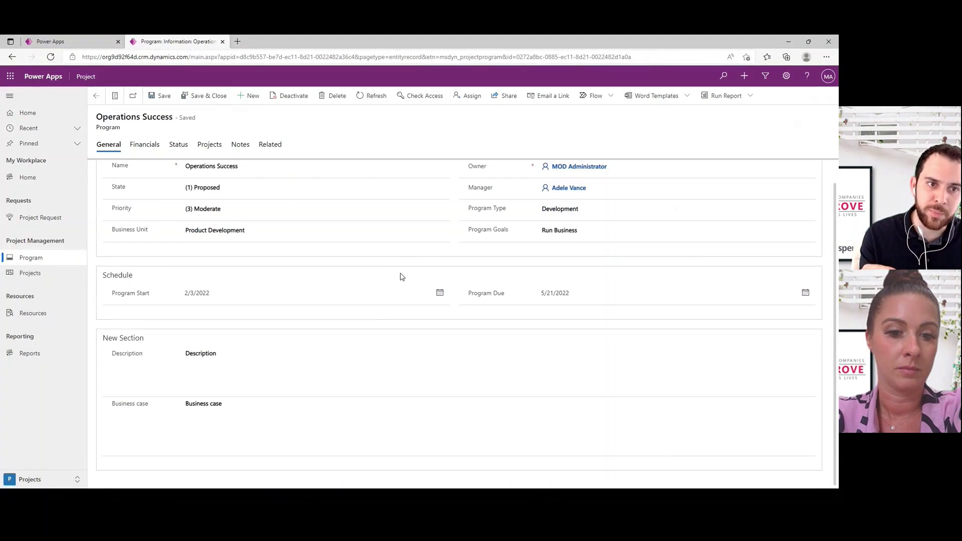
left_click(339, 369)
scroll(339, 369, "up", 1)
Review the Operations Success program's financials, status, projects and notes
left_click(147, 145)
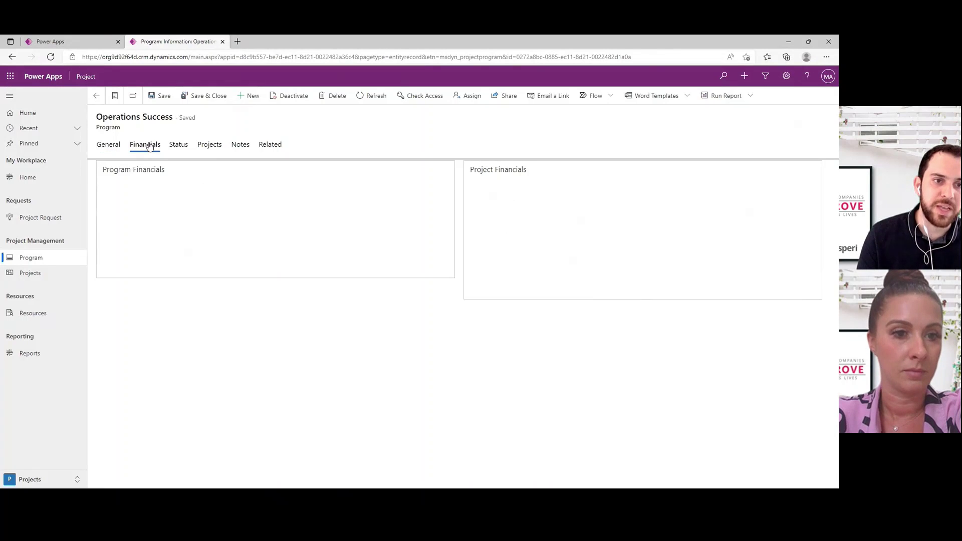
left_click(178, 146)
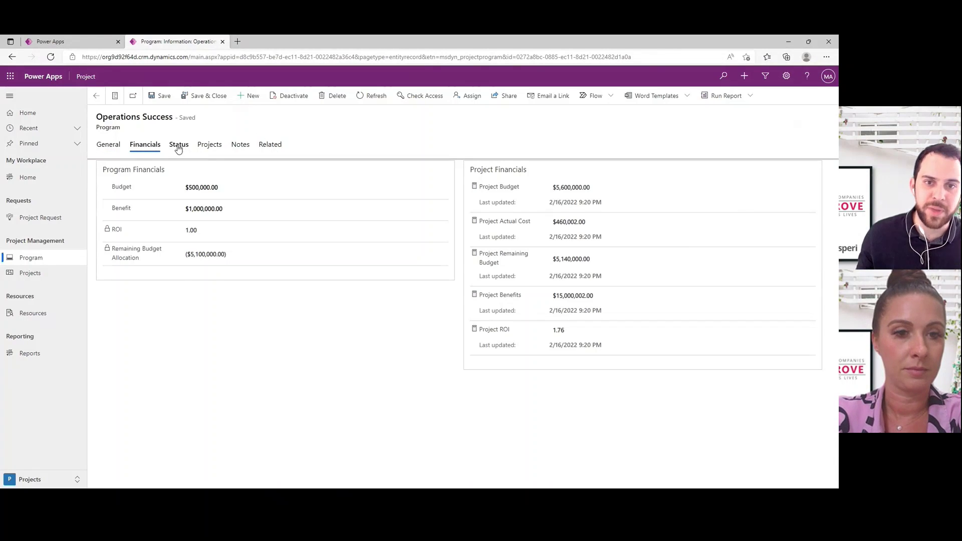
left_click(211, 149)
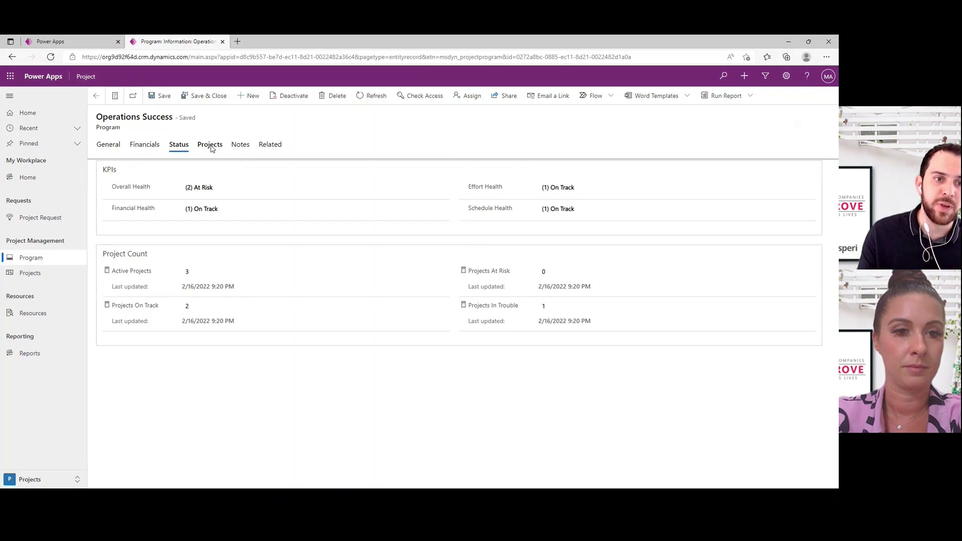
left_click(239, 148)
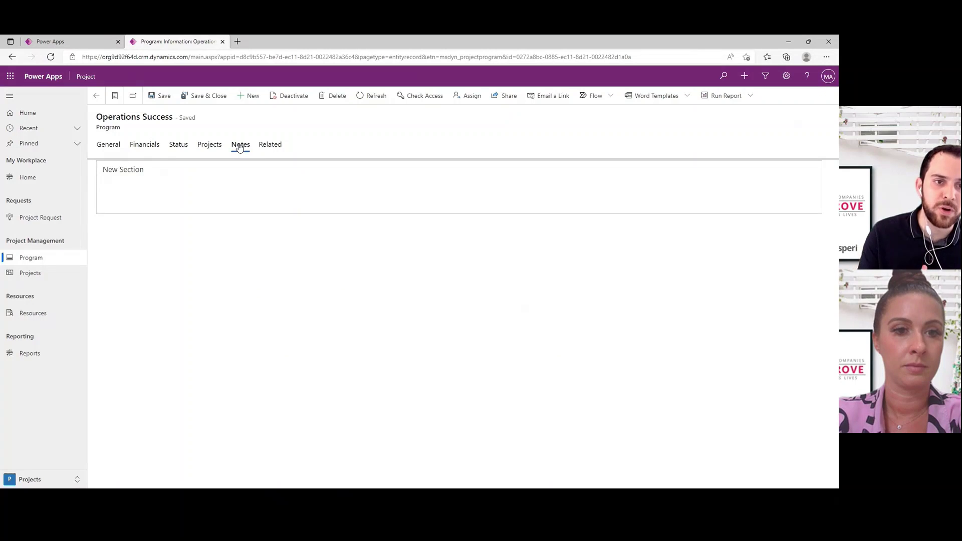